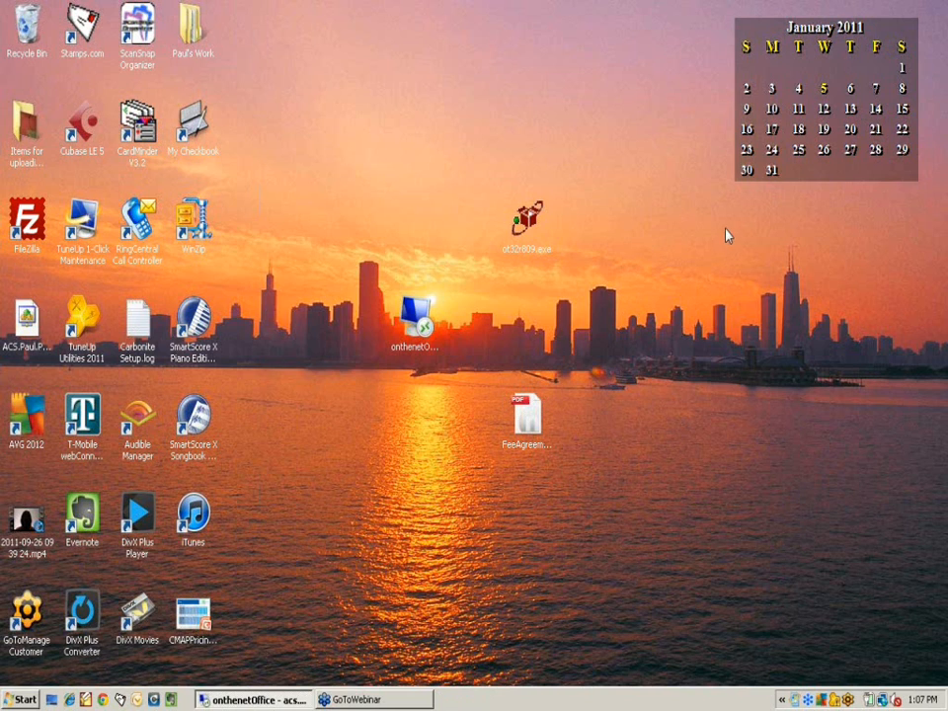
Switch to the onthenetOffice remote session and start a GLS journal entry for account 1110.00, Operating Account
click(250, 700)
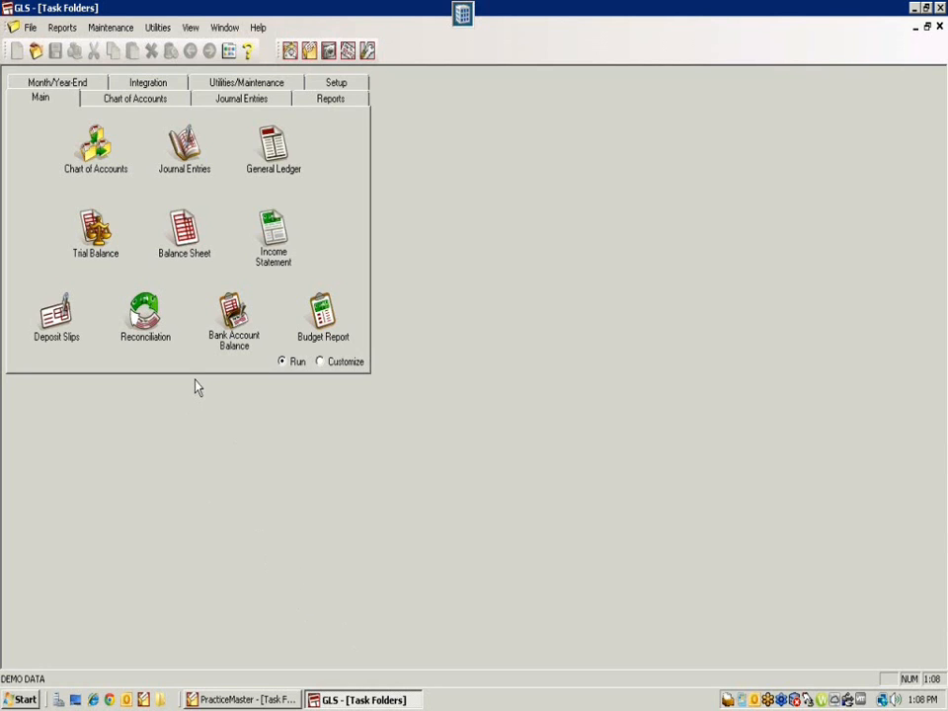
double_click(182, 143)
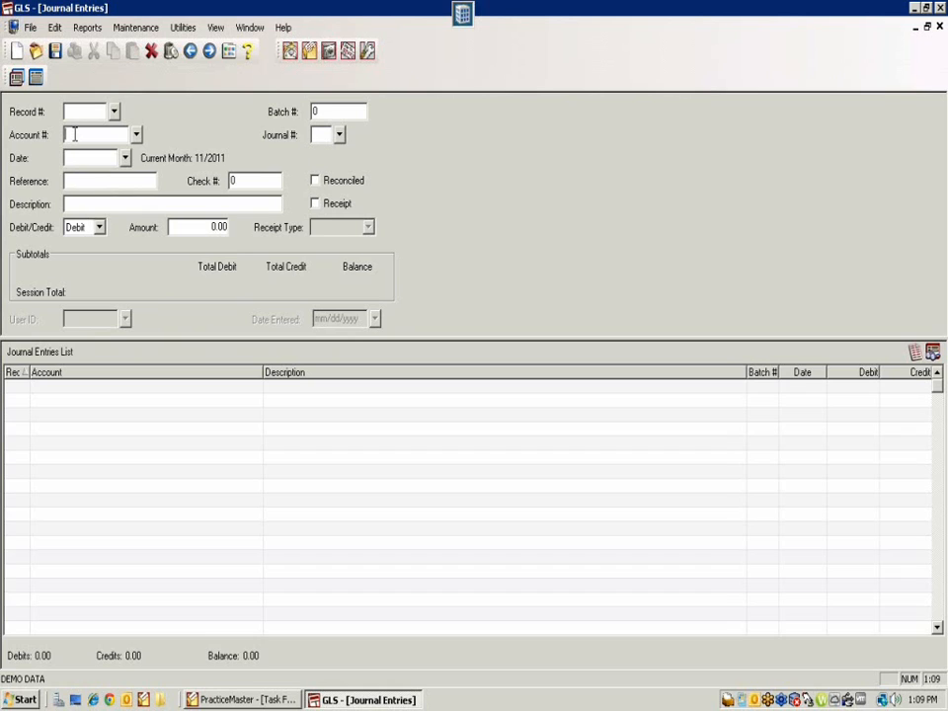
text(1111)
key(Tab)
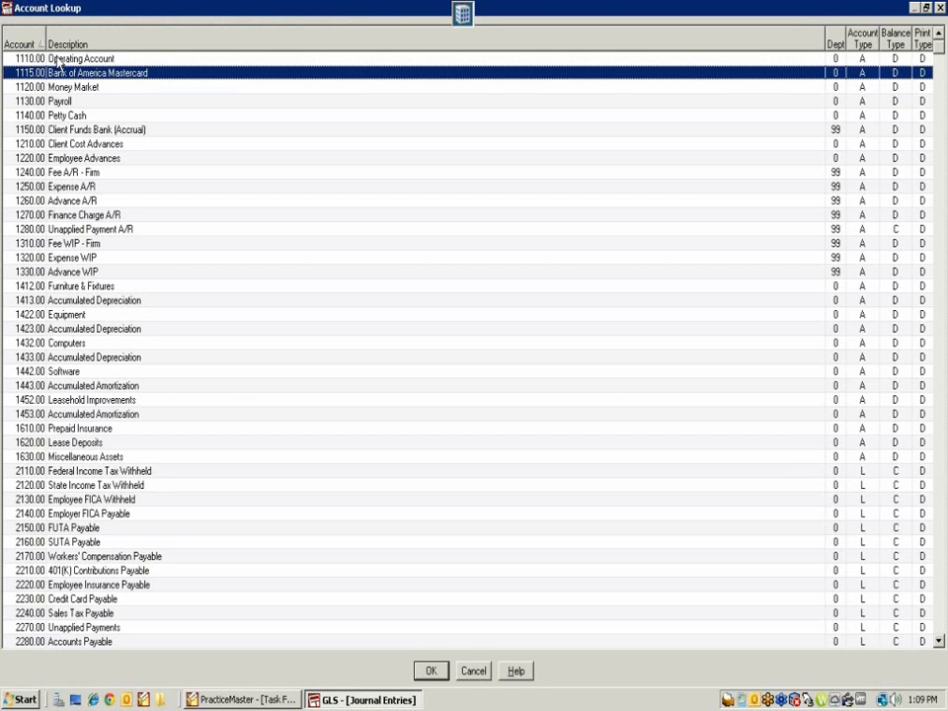
click(57, 58)
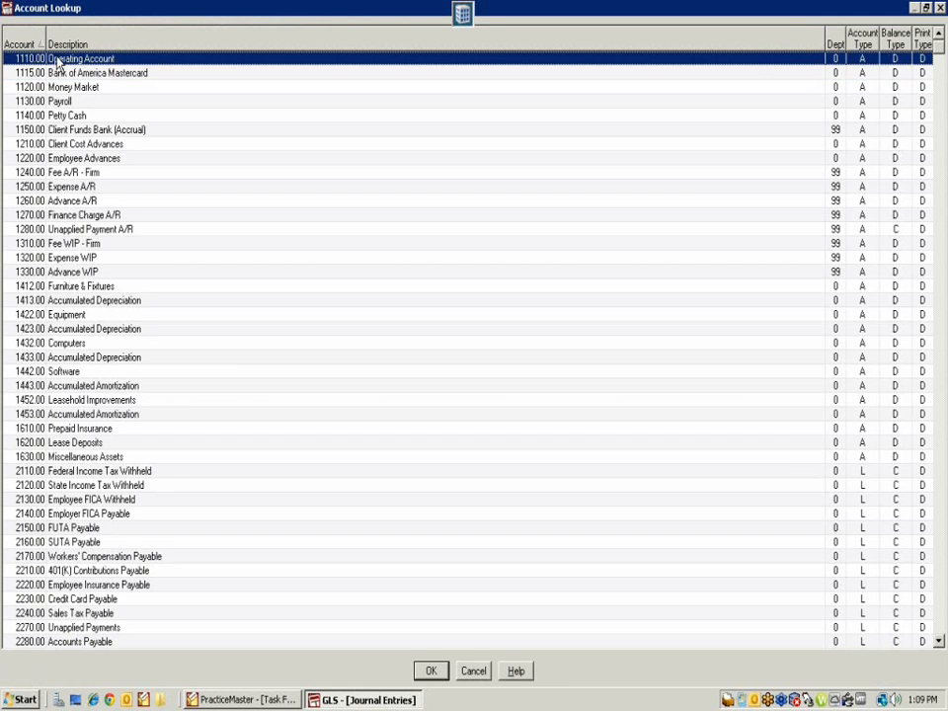
click(430, 670)
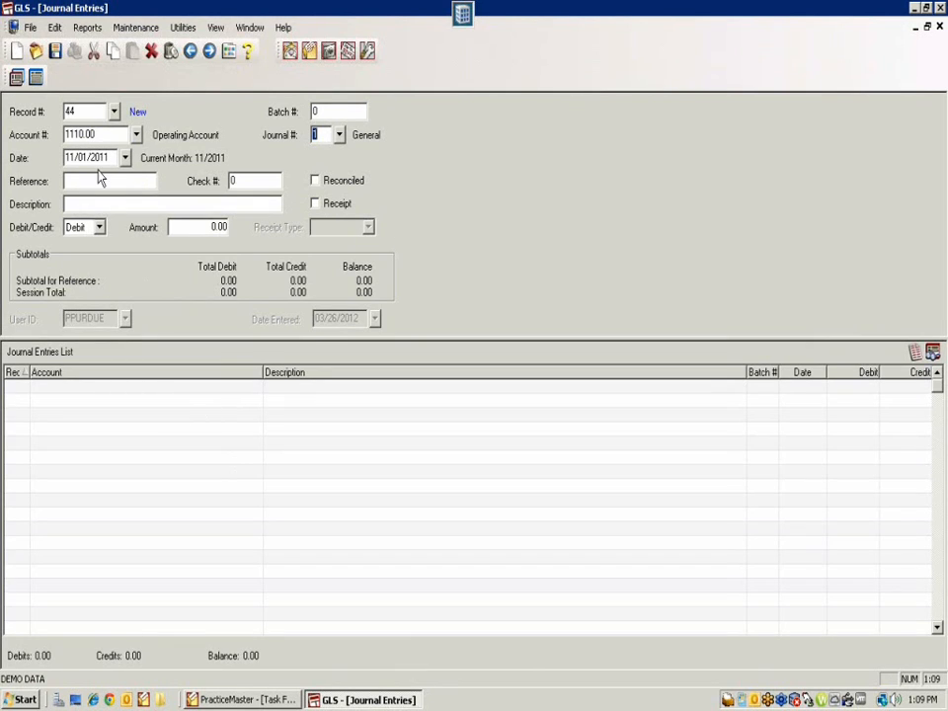
Describe the Operating Account entry as Refund, mark it as a Cash receipt, and save it as a 50.00 debit
click(71, 204)
text(Refund)
click(314, 204)
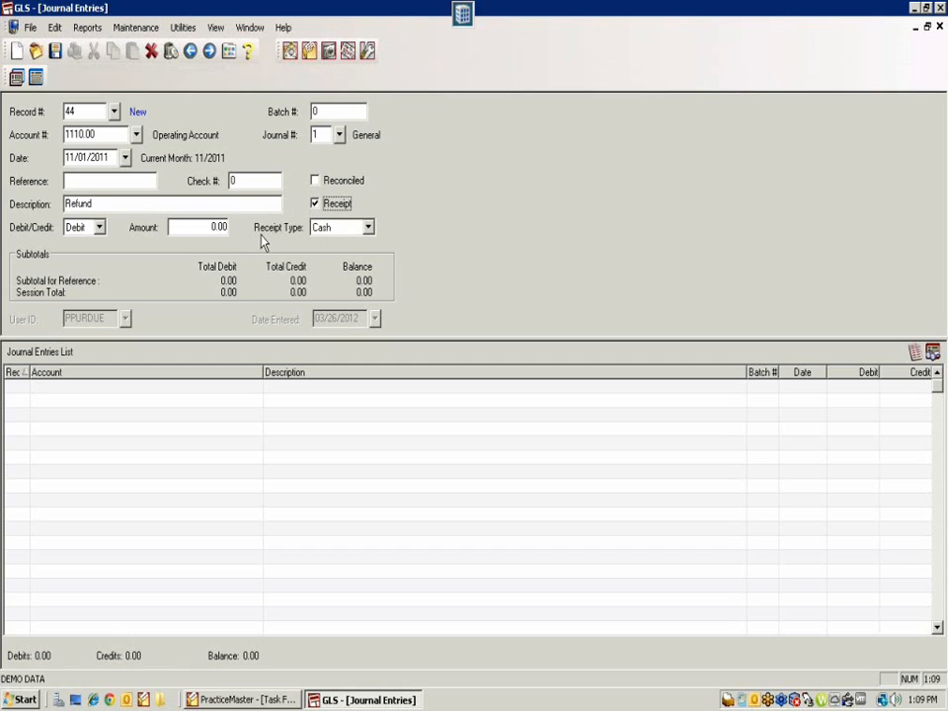
click(367, 227)
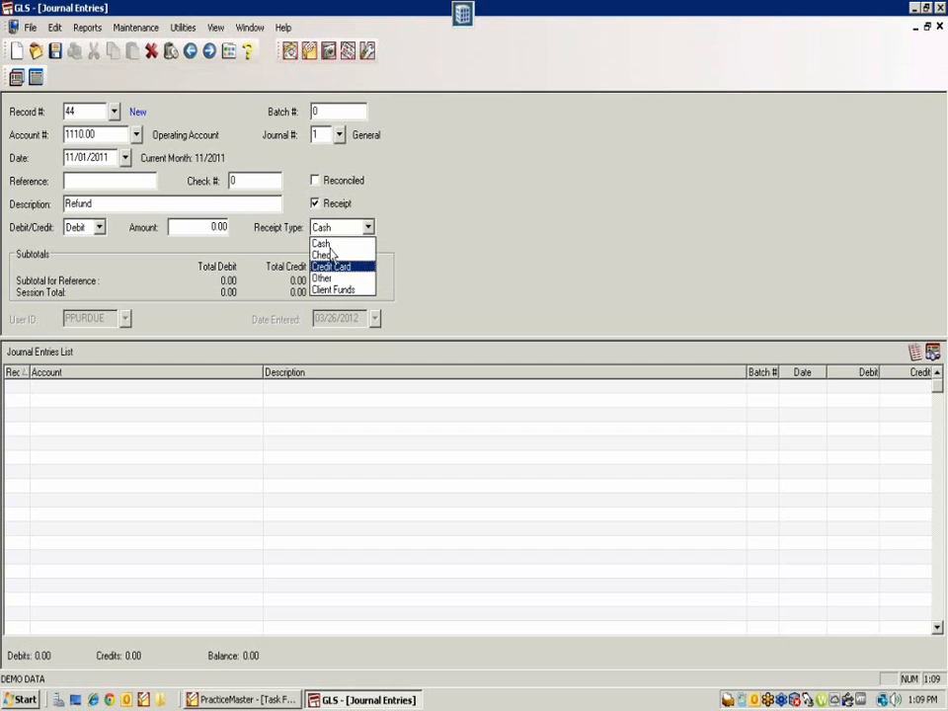
click(340, 243)
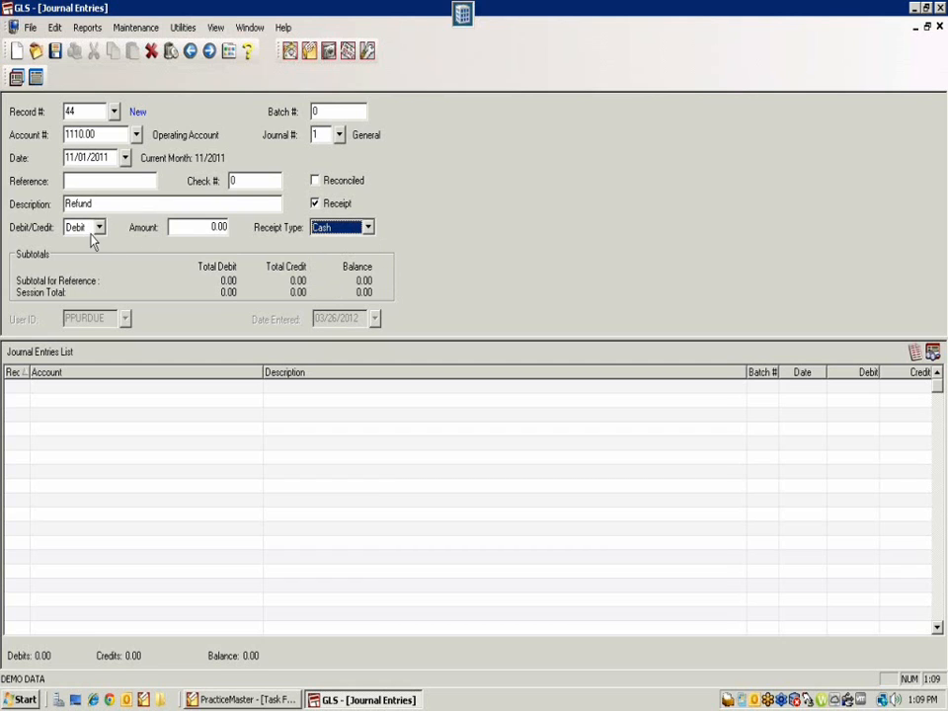
click(209, 227)
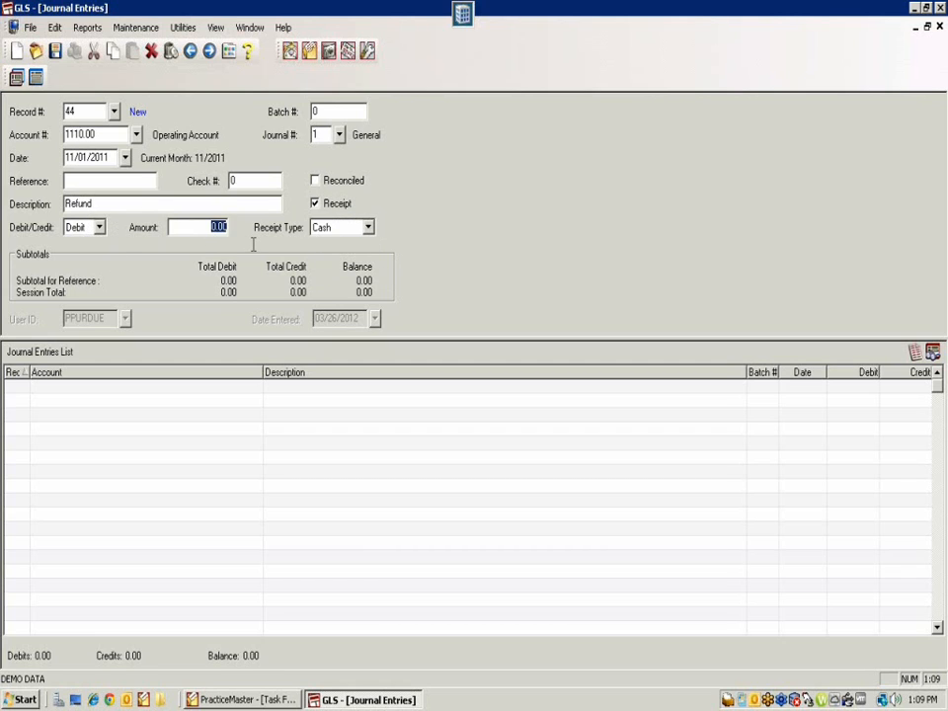
text(50.00)
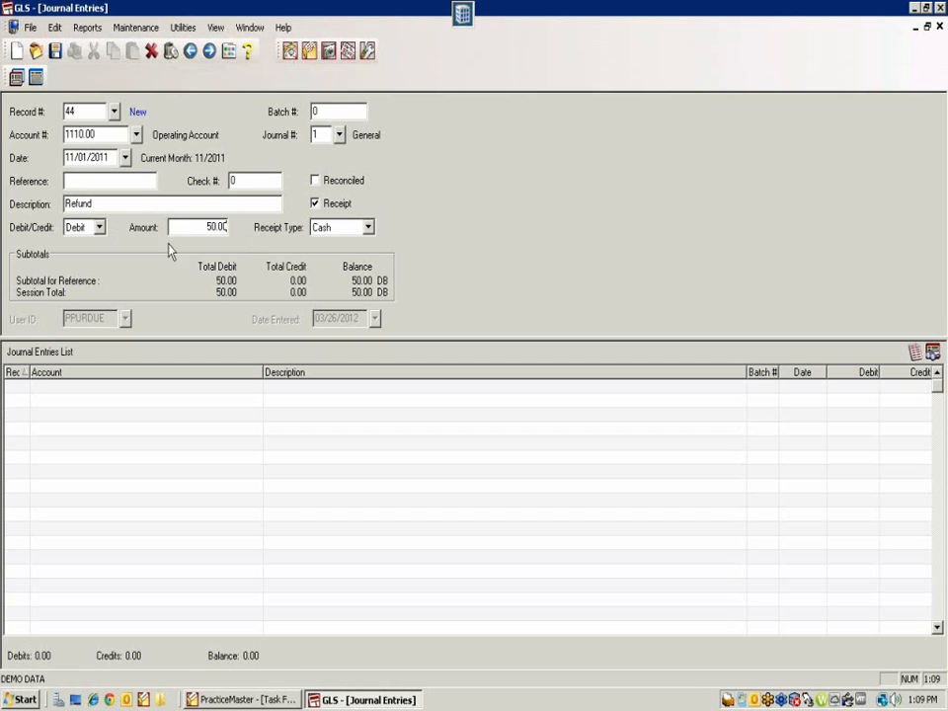
click(55, 50)
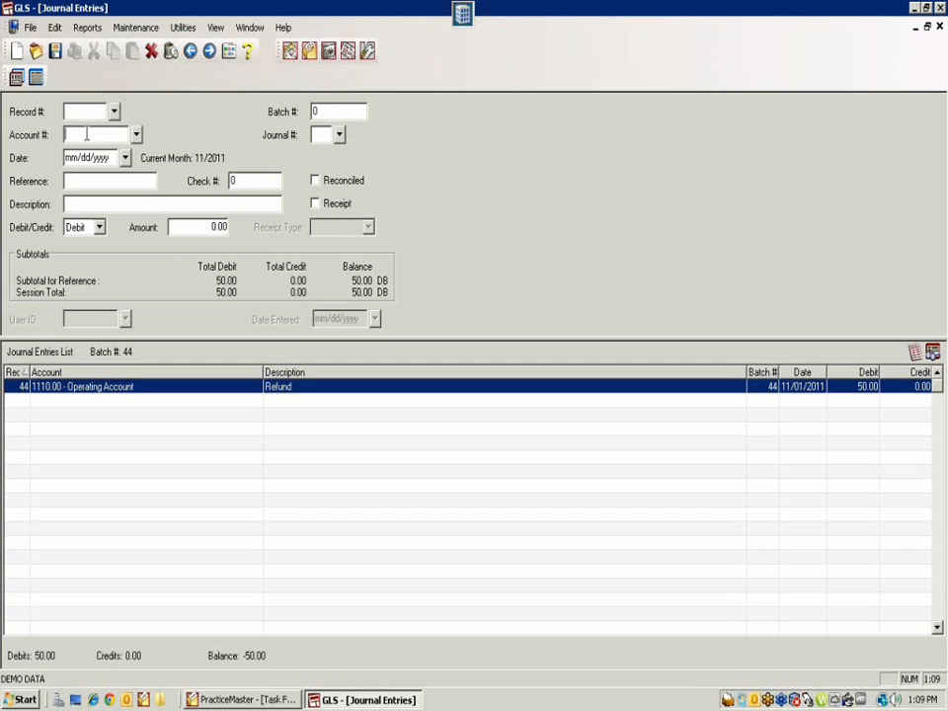
Save a 50.00 debit journal entry for the Other Office Expense account with the description Refund
text(other Bonuses)
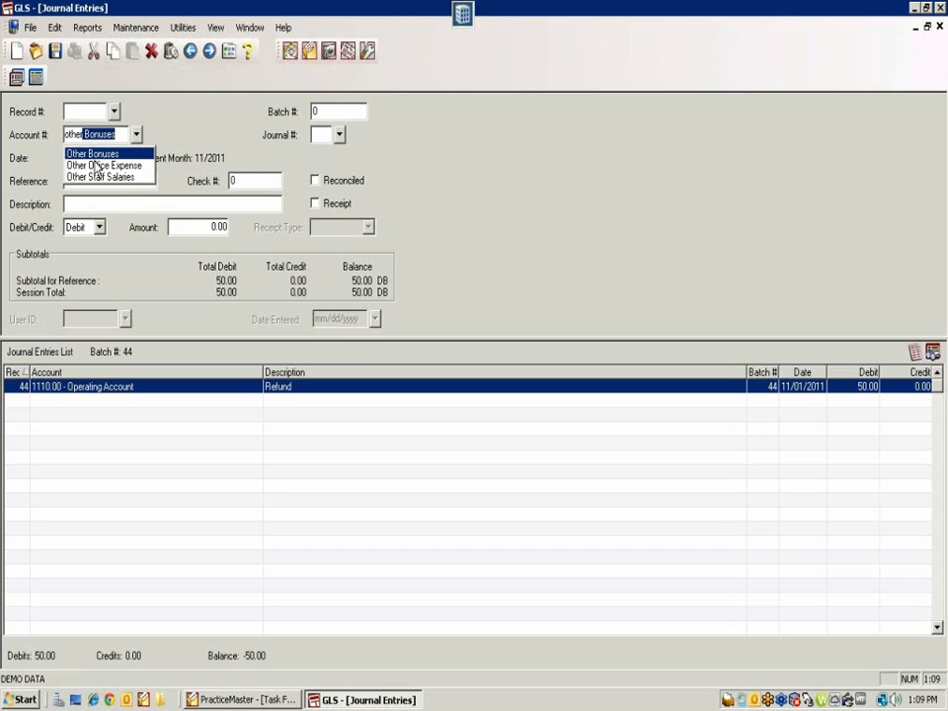
click(96, 166)
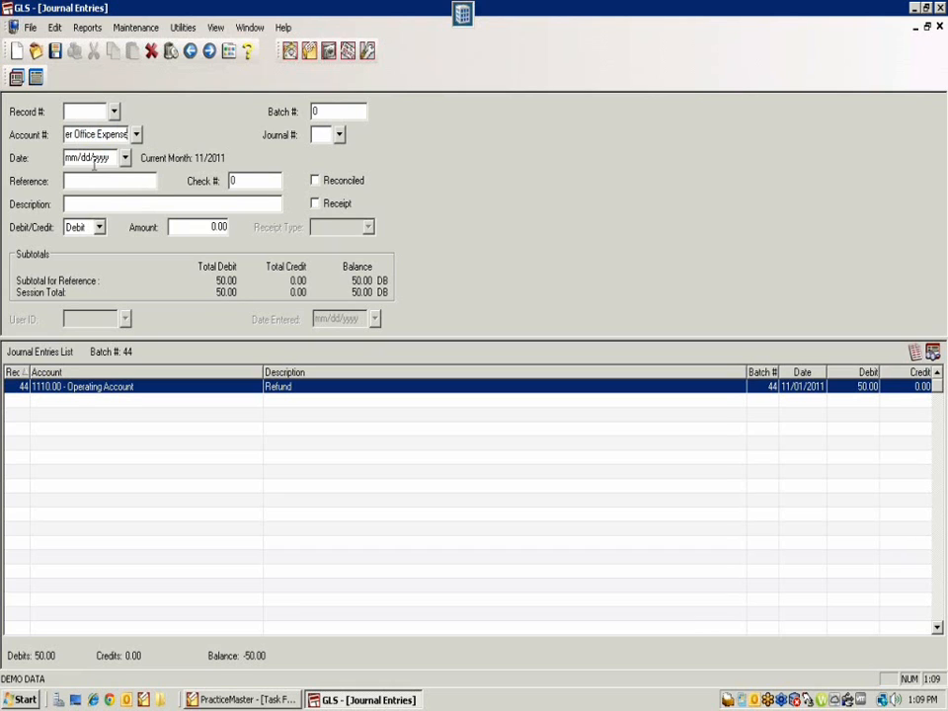
click(55, 51)
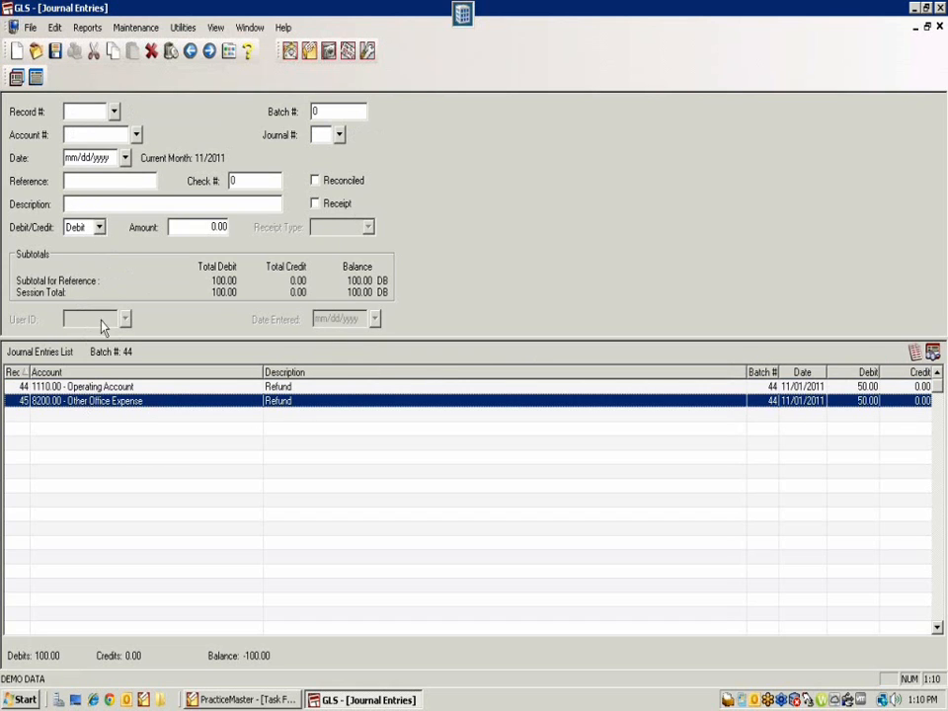
Save a 50.00 credit entry for Other Office Expense and leave the journal entries without running the verification list
click(98, 229)
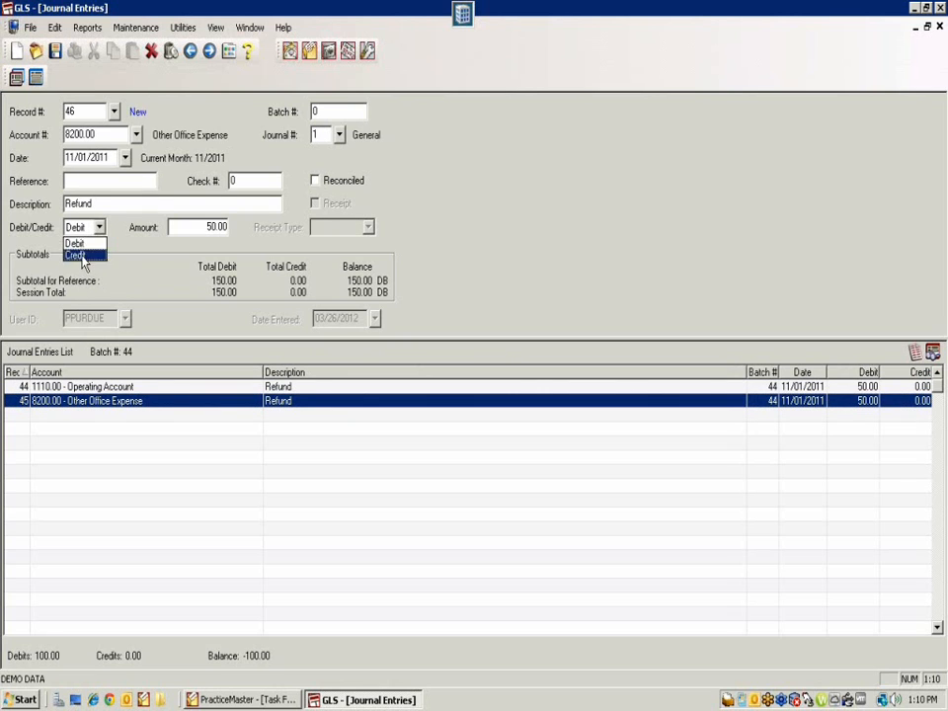
click(83, 256)
click(55, 51)
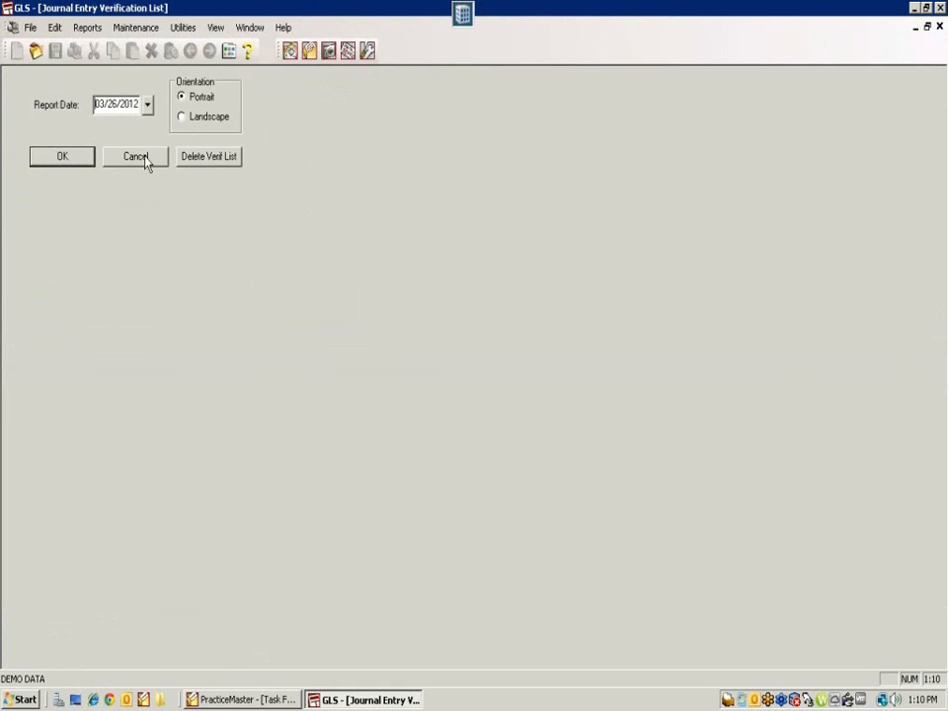
click(146, 159)
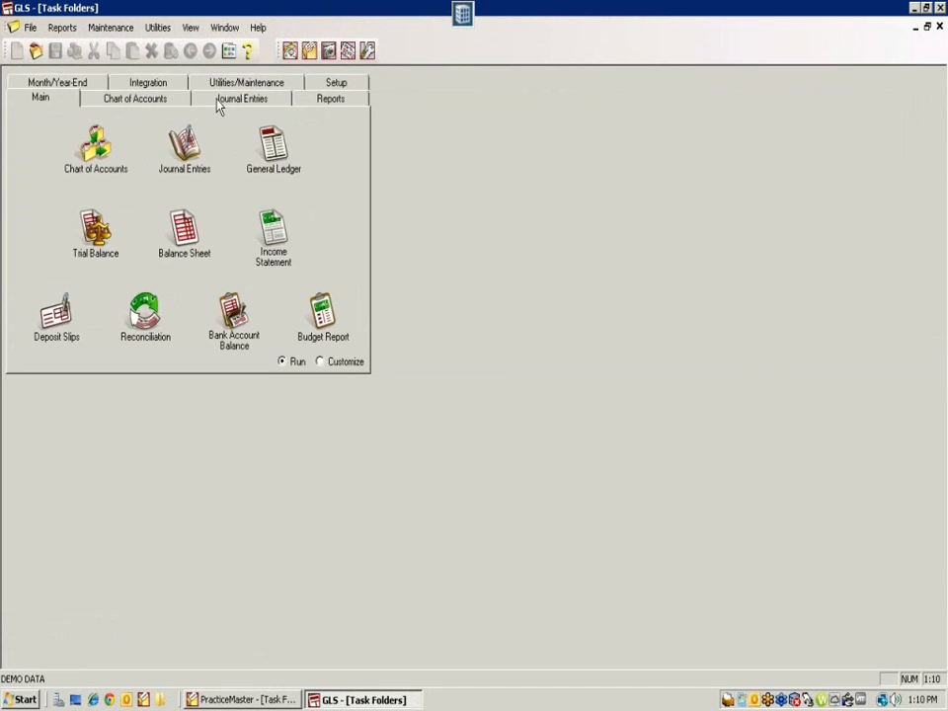
Start a new deposit slip dated 03/26/2012 for GLS account 1110.00, Operating Account
click(56, 339)
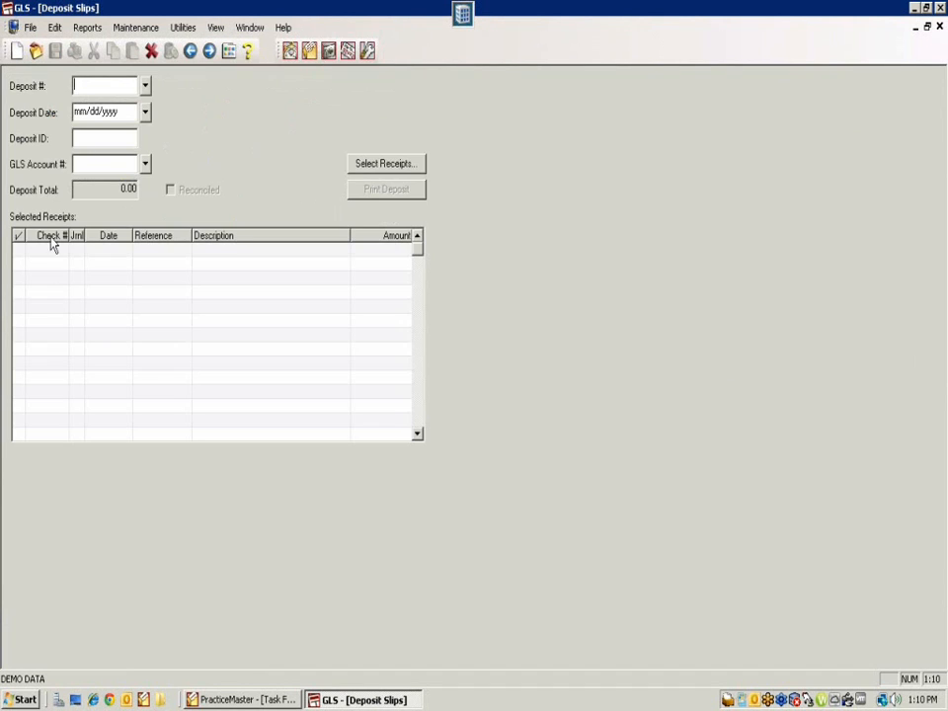
key(Tab)
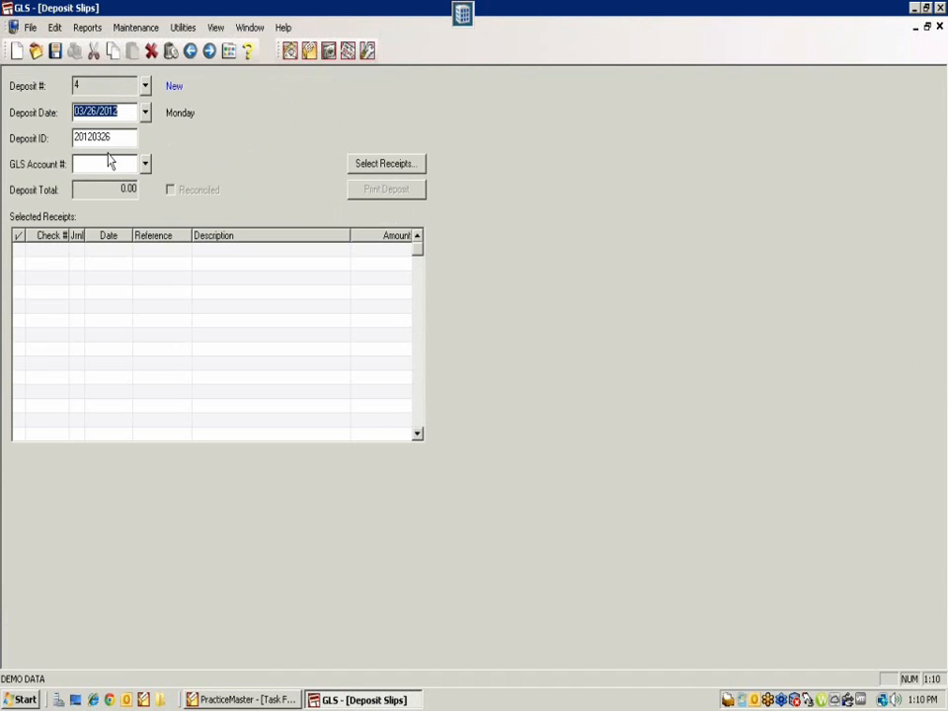
click(106, 164)
text(1110)
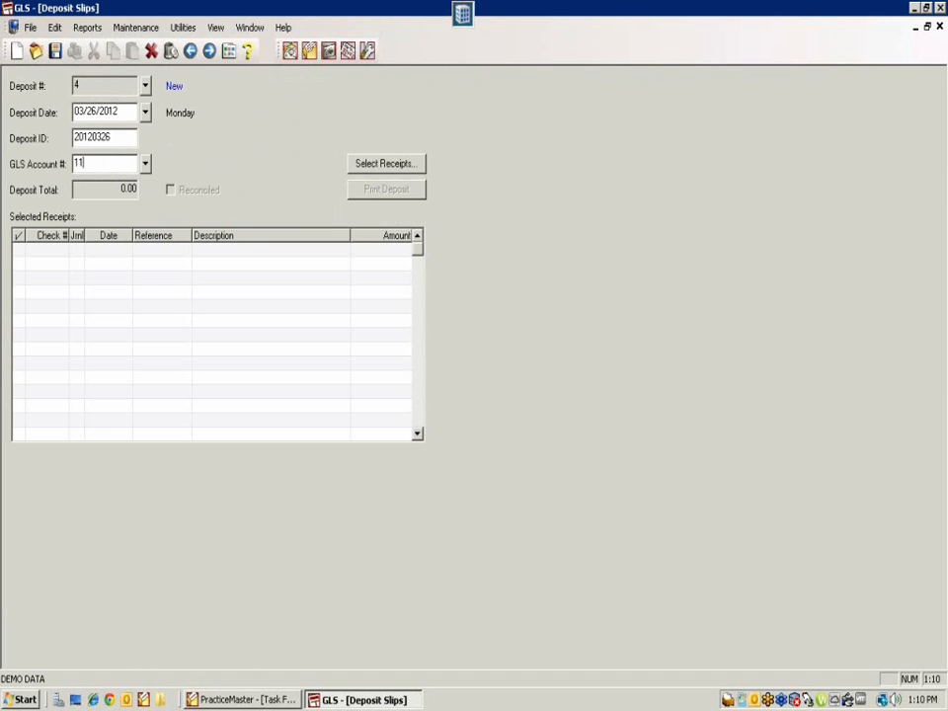
key(Tab)
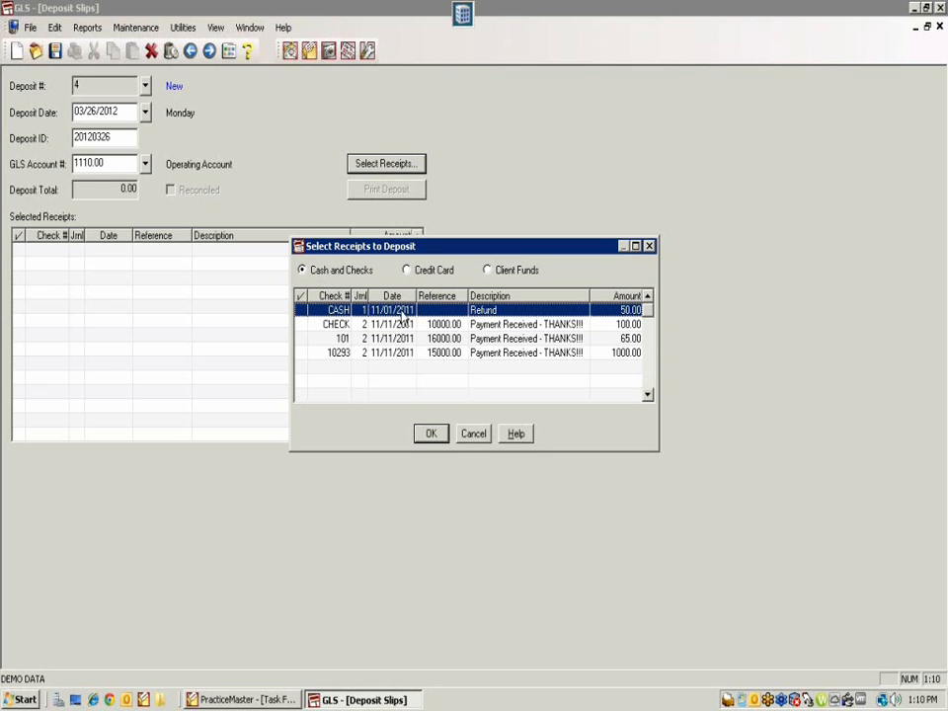
Add the cash refund and the three check payments to the deposit slip, then close it without saving
click(301, 310)
click(301, 324)
click(301, 338)
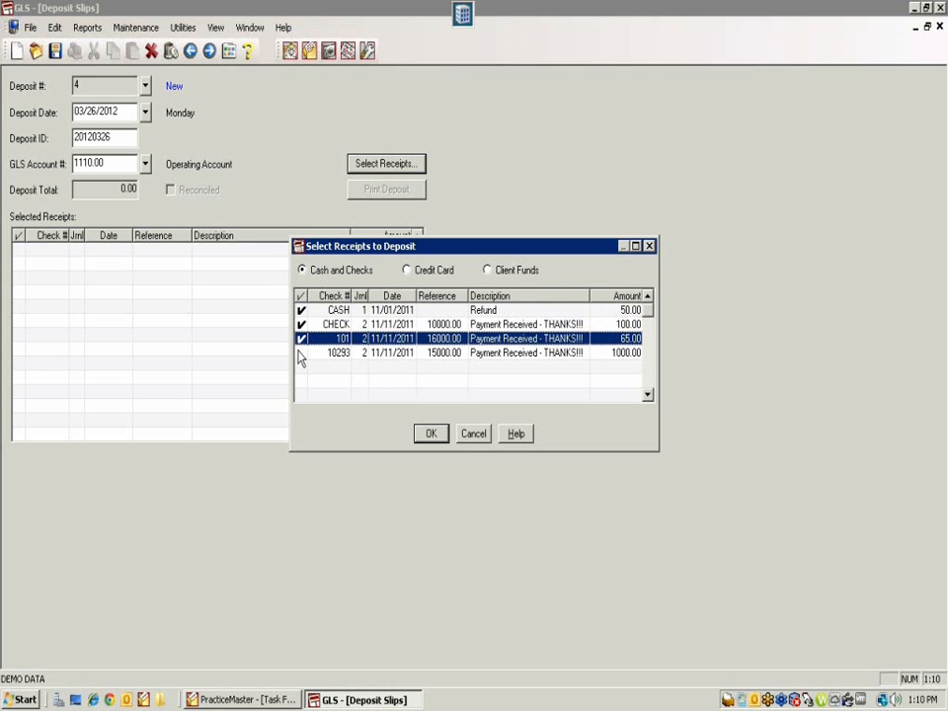
click(301, 352)
click(429, 434)
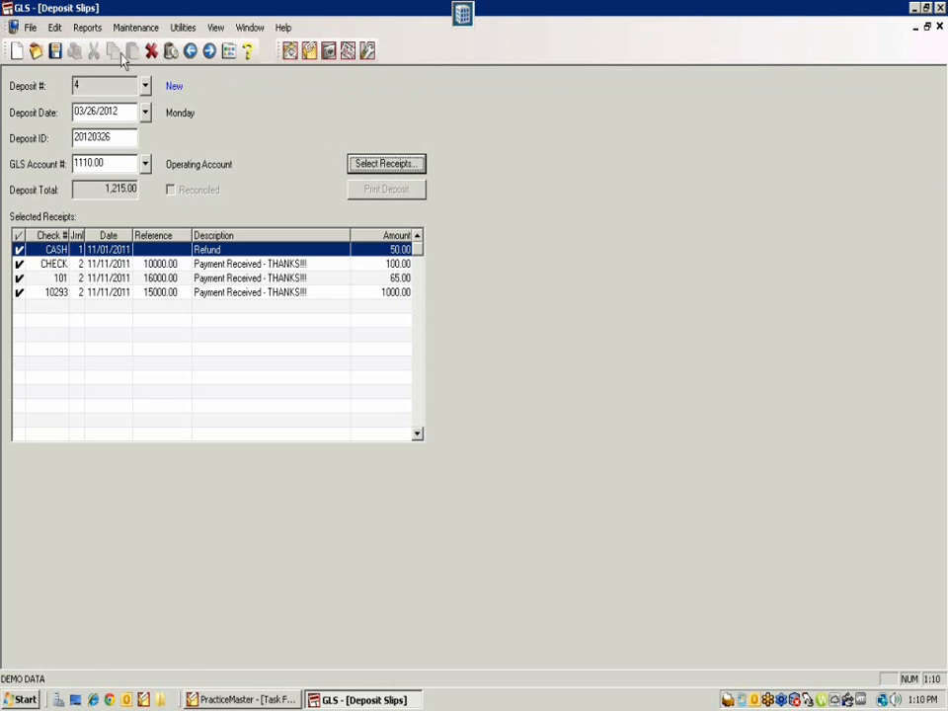
click(939, 29)
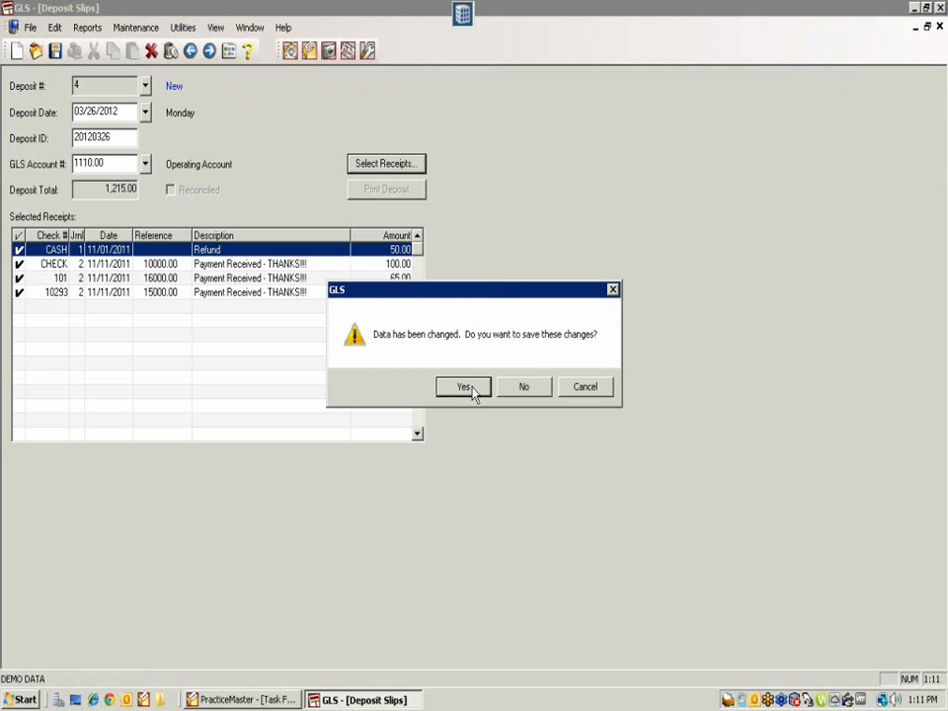
click(523, 386)
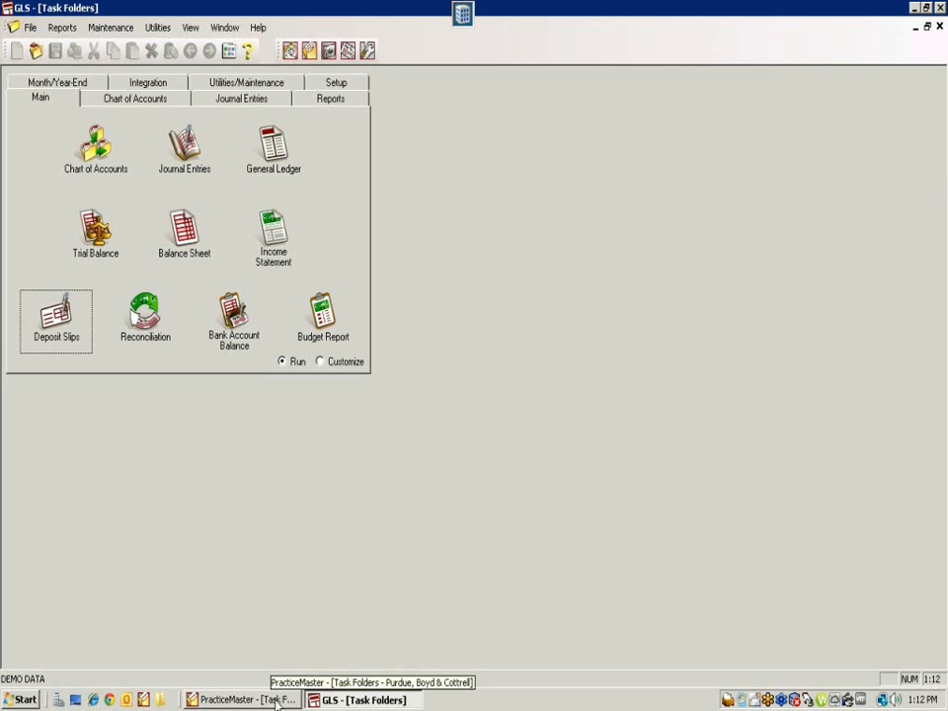
Switch to APS and start an invoice entry for the vendor Bank of America Mastercard
click(348, 51)
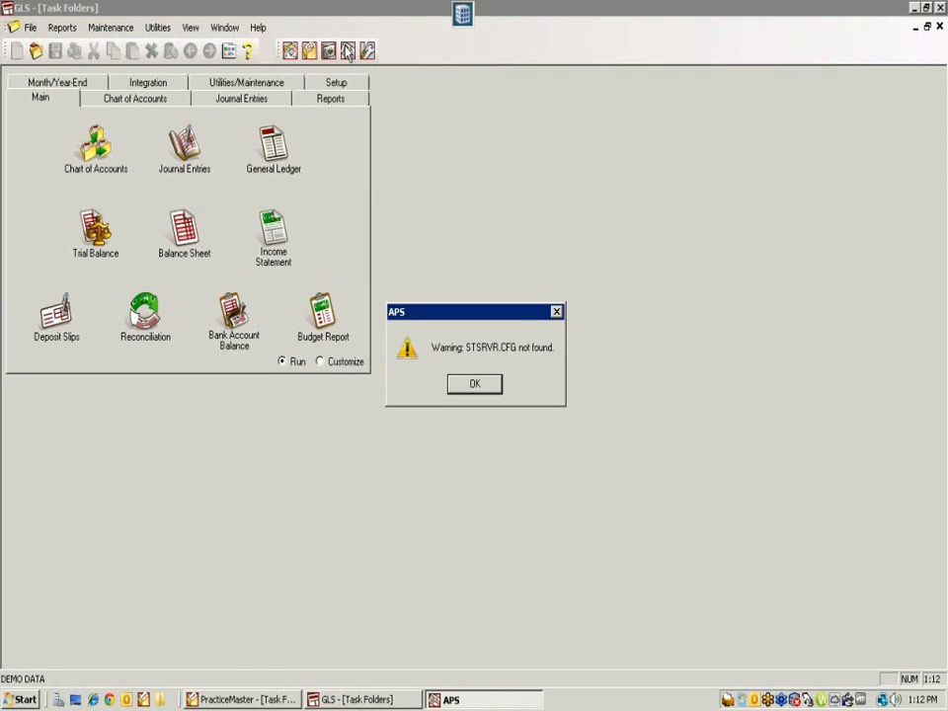
click(484, 389)
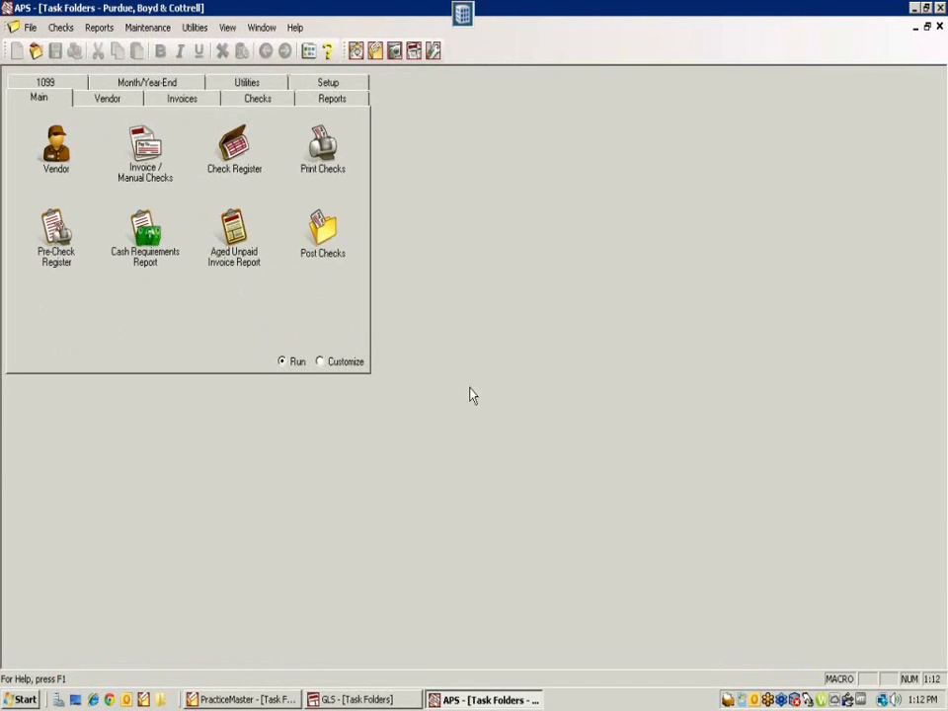
click(145, 158)
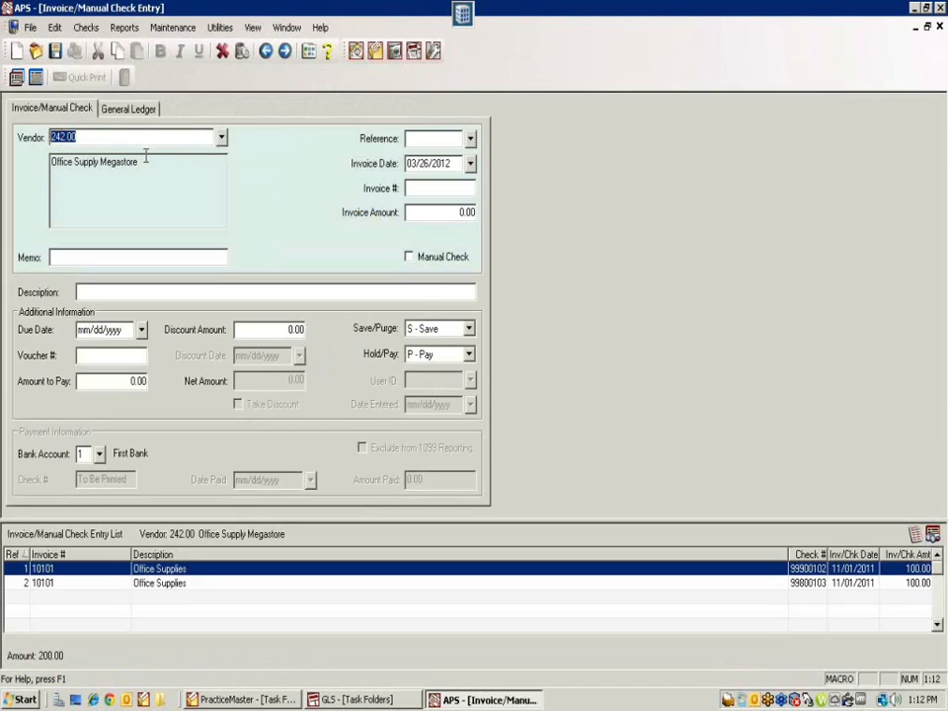
text(baNK OF AMERICA)
click(146, 157)
click(146, 156)
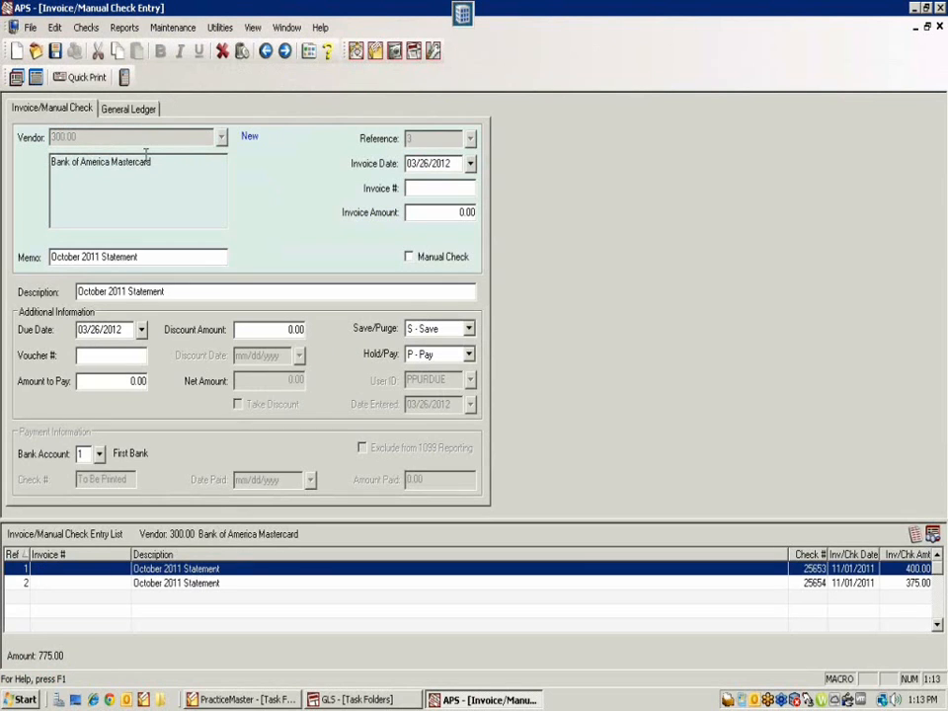
Set the invoice amount to 1,000.00 and display the invoice's general ledger distribution
key(shift+Tab)
text(1000)
key(Tab)
click(122, 110)
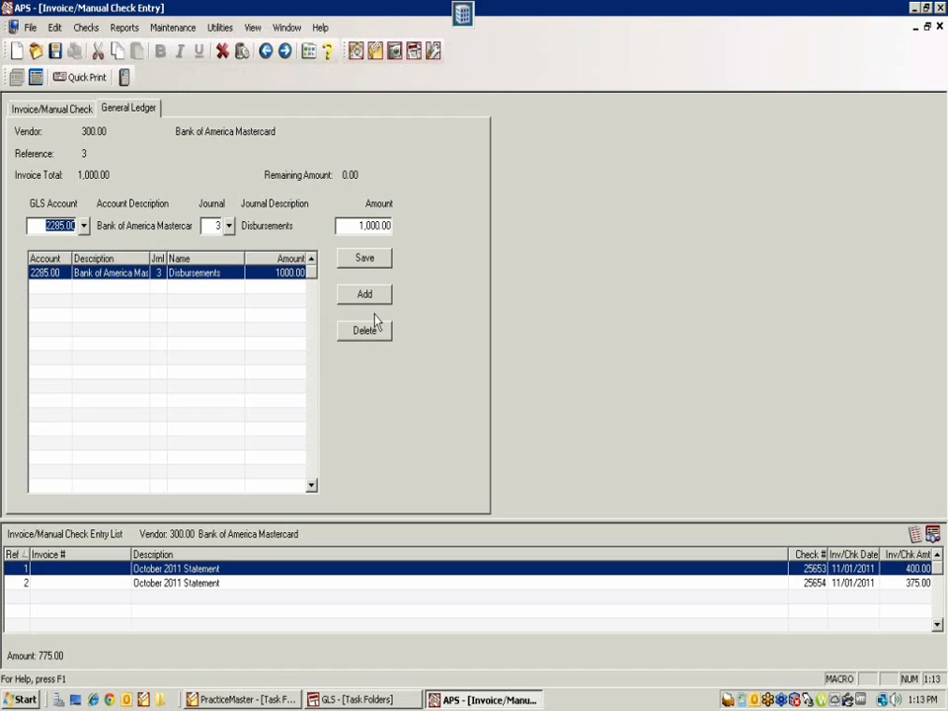
Close the Bank of America Mastercard invoice without saving and skip the invoice verification list
click(939, 26)
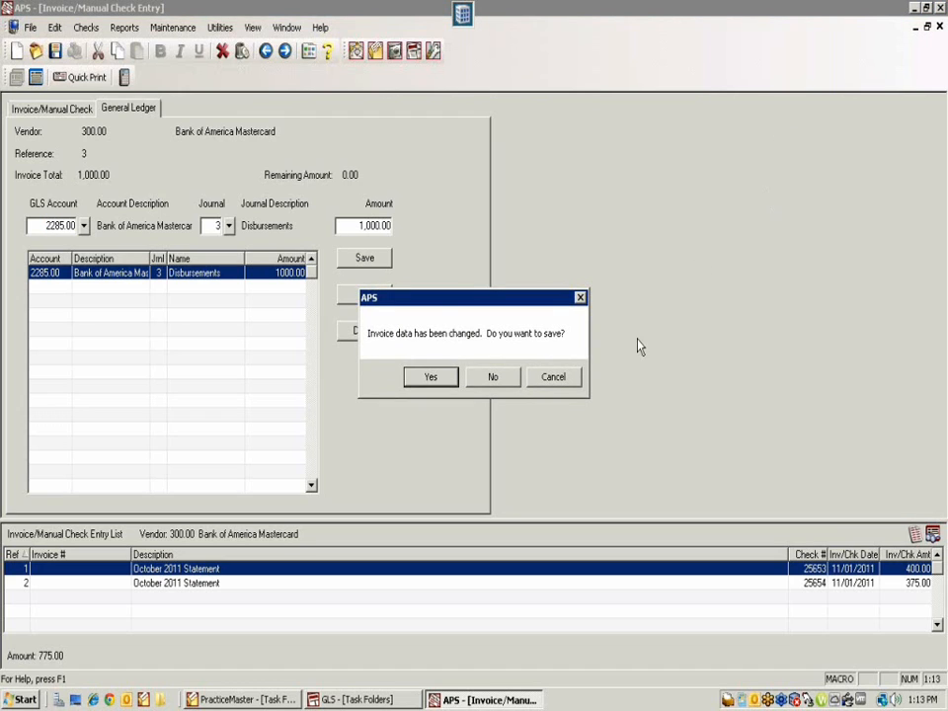
click(550, 378)
click(487, 381)
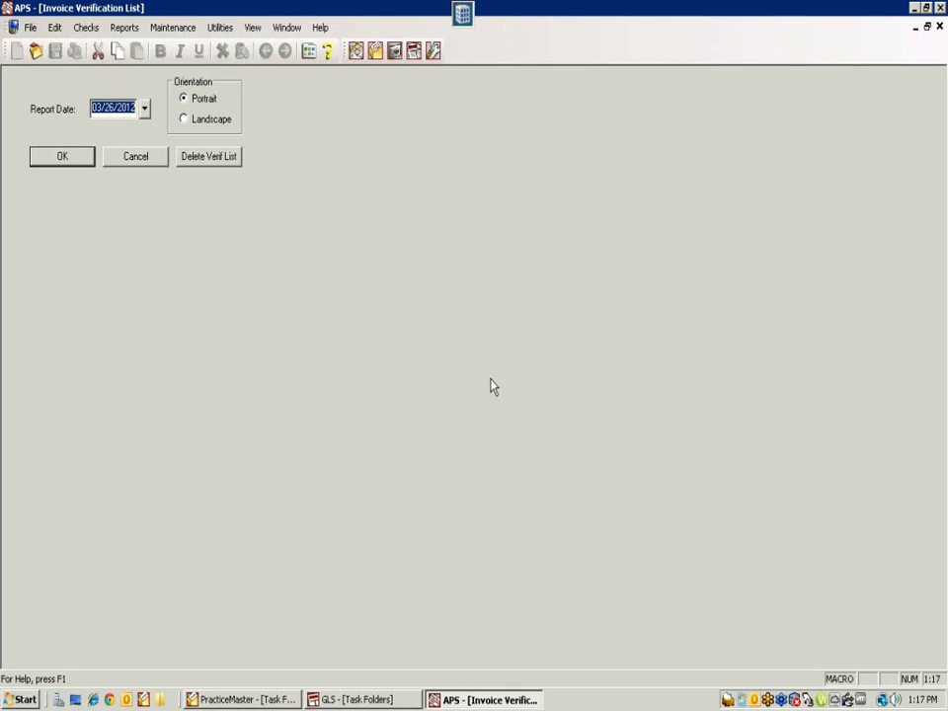
click(140, 163)
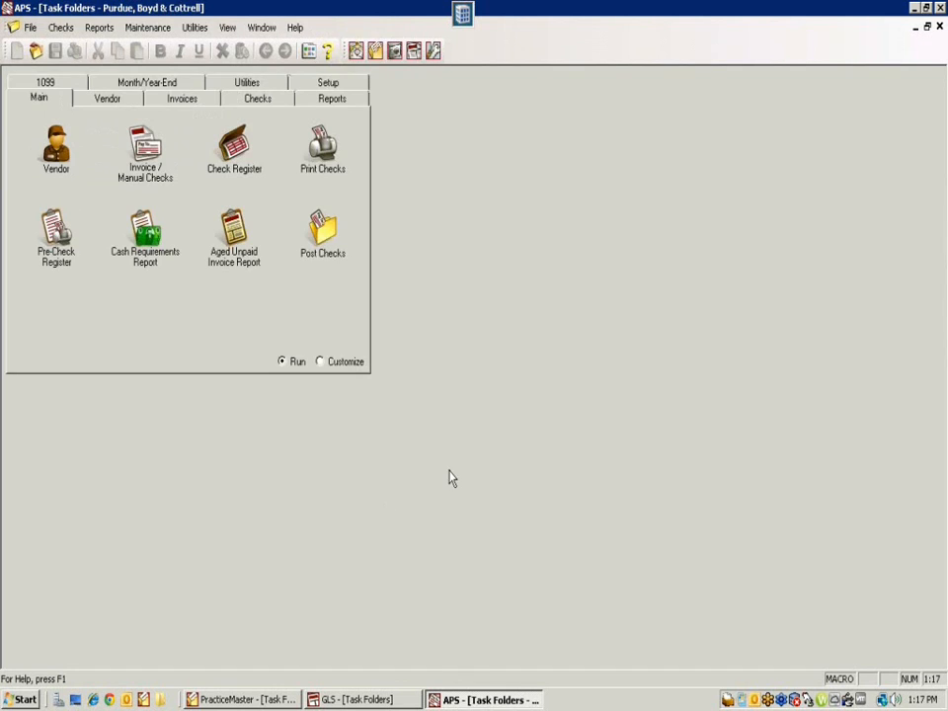
Switch to GLS and display general ledger account 1115, Bank of America Mastercard, in the chart of accounts
click(339, 701)
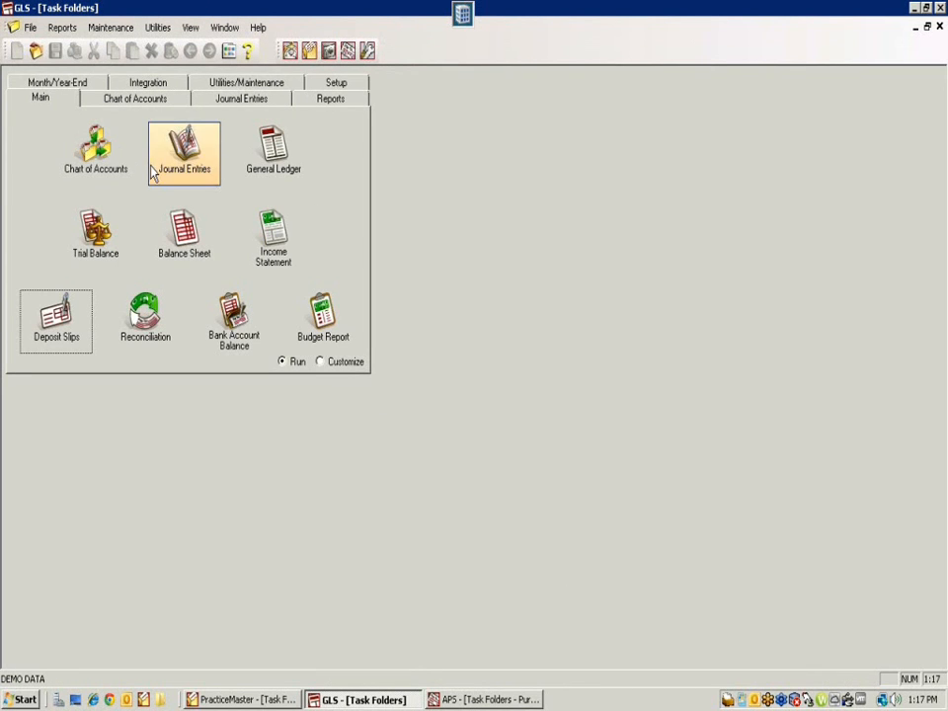
click(91, 145)
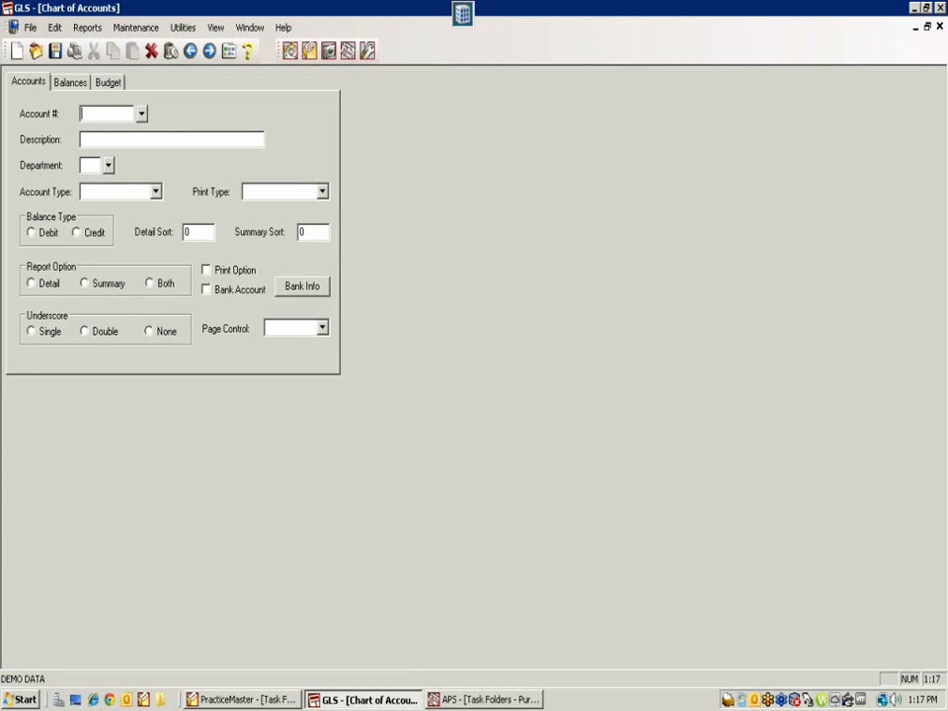
text(1115)
key(Tab)
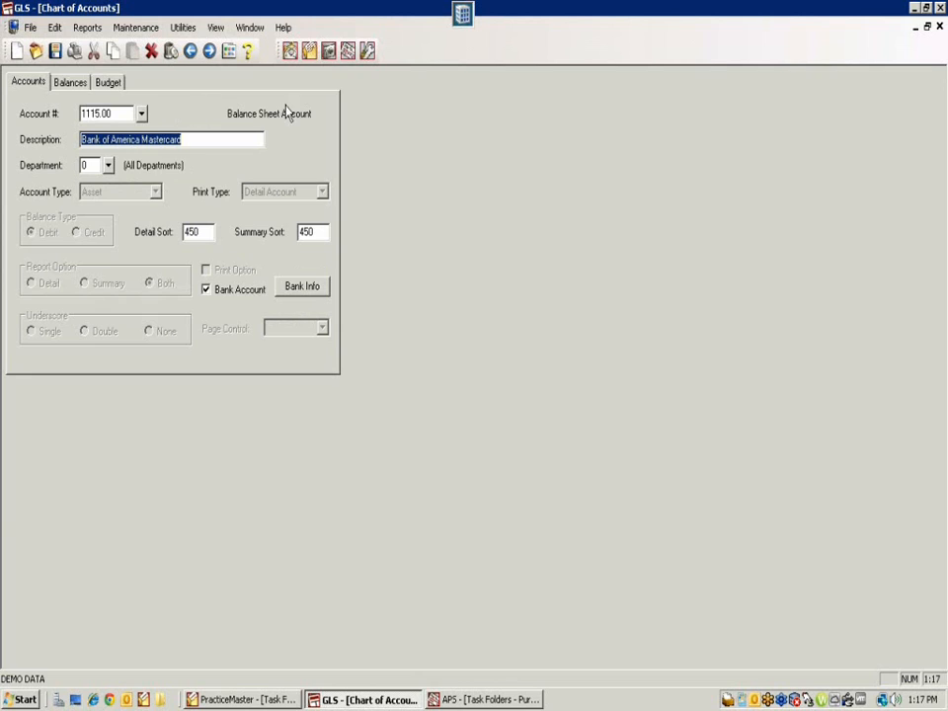
double_click(185, 139)
drag(61, 149, 4, 139)
Review the bank information of the Bank of America Mastercard account and close it without changes
click(313, 293)
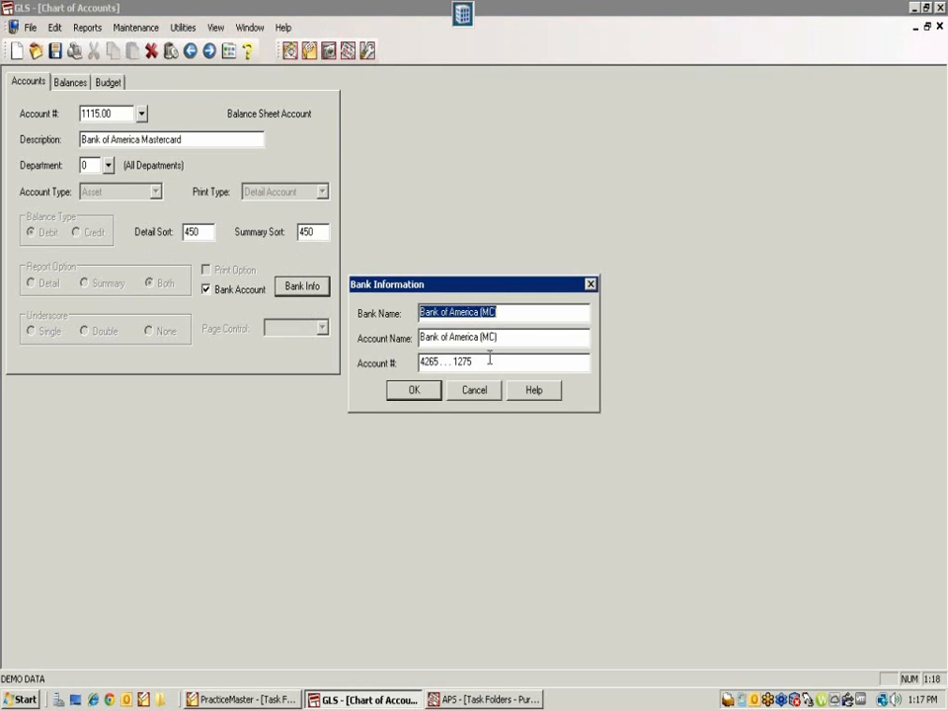
click(471, 362)
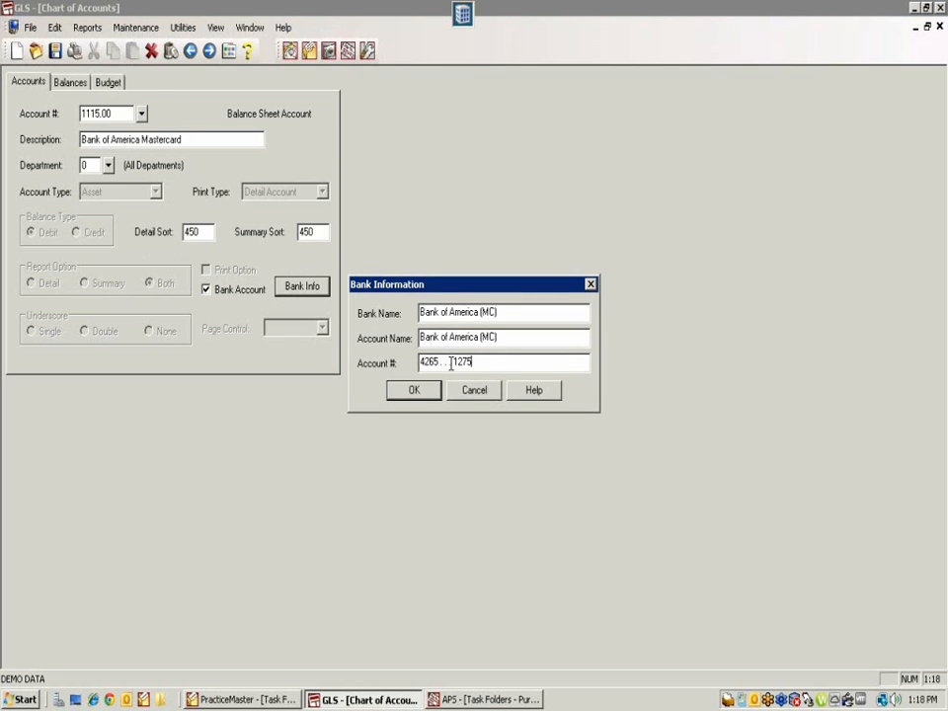
click(451, 362)
click(472, 390)
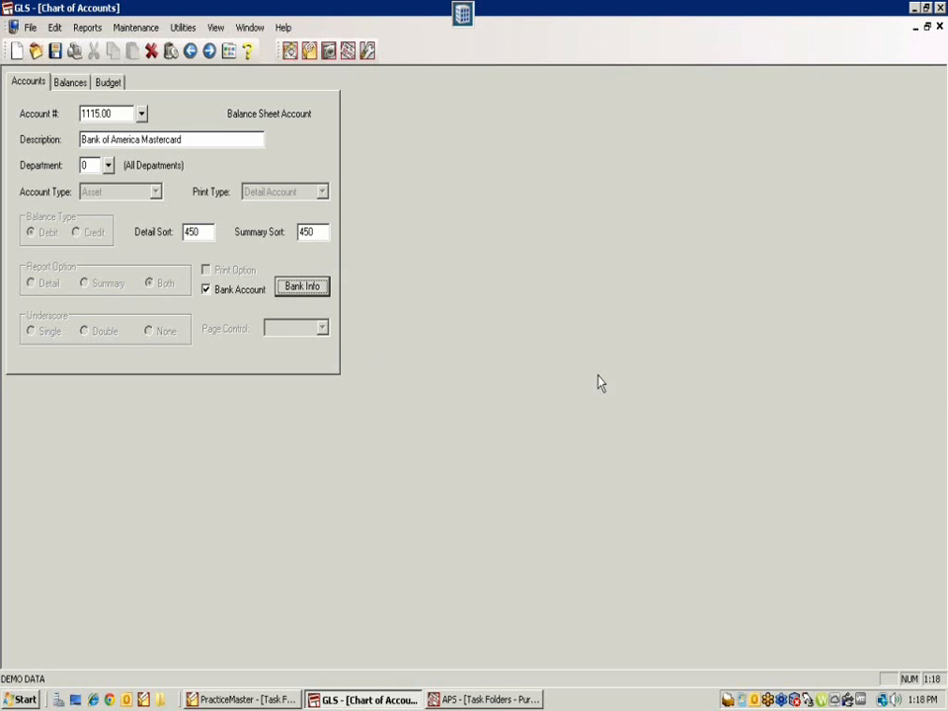
Switch to APS and display the setup record of bank account 2
click(453, 700)
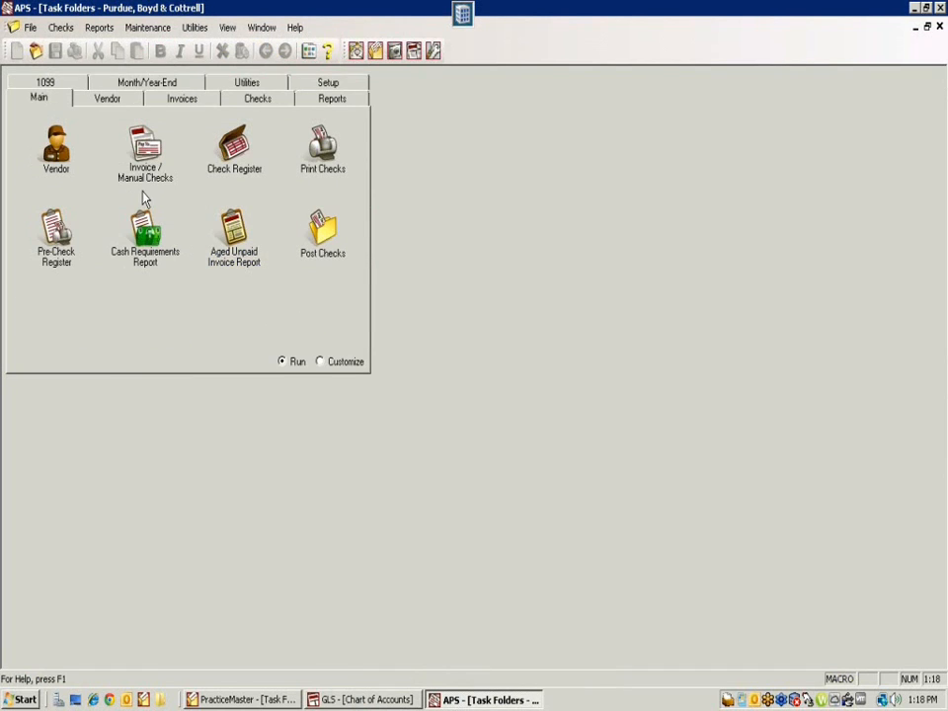
click(316, 82)
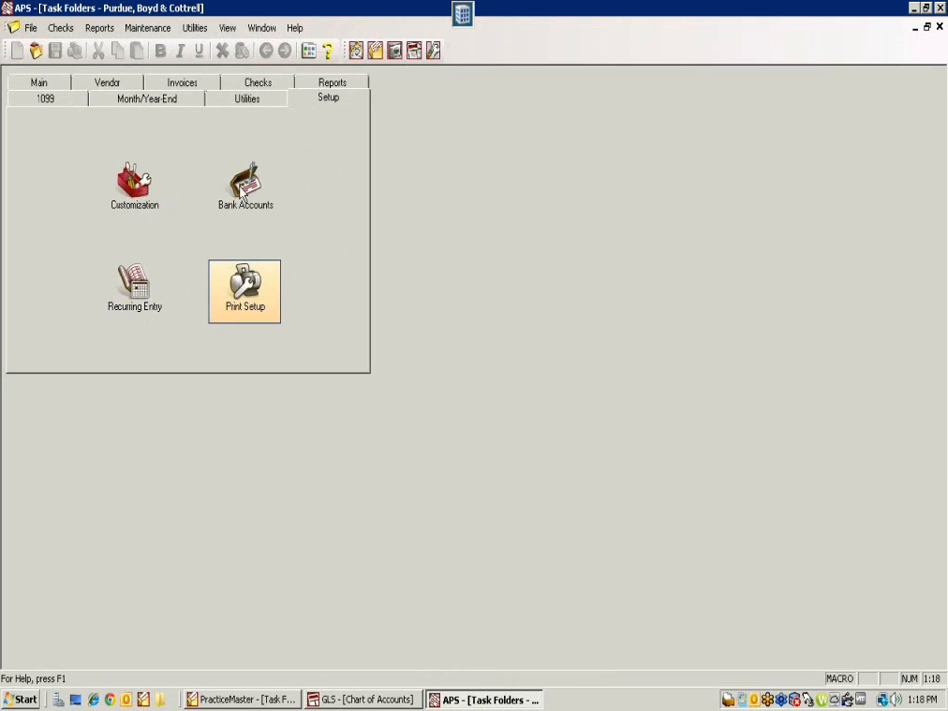
click(245, 187)
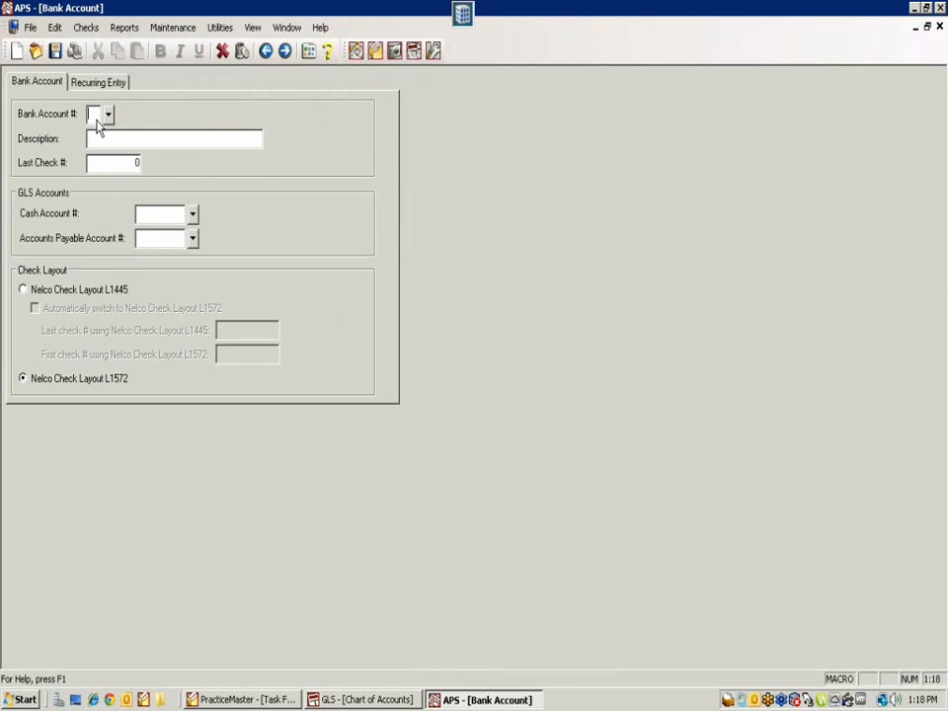
text(2)
key(Tab)
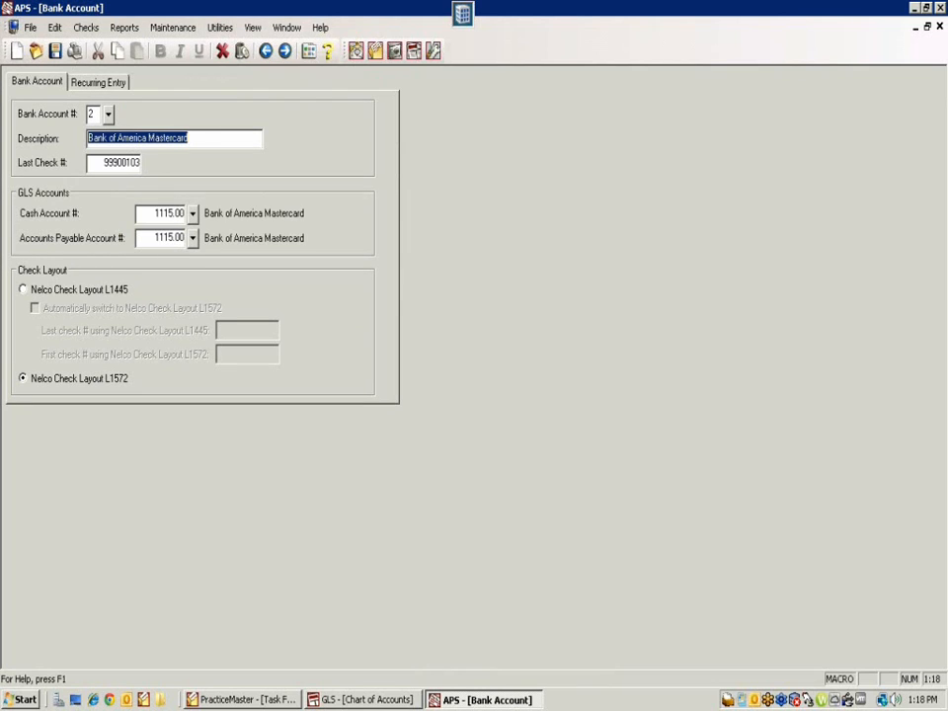
Review the bank account's description and last check number, then close the record
drag(188, 137, 88, 137)
drag(86, 161, 157, 160)
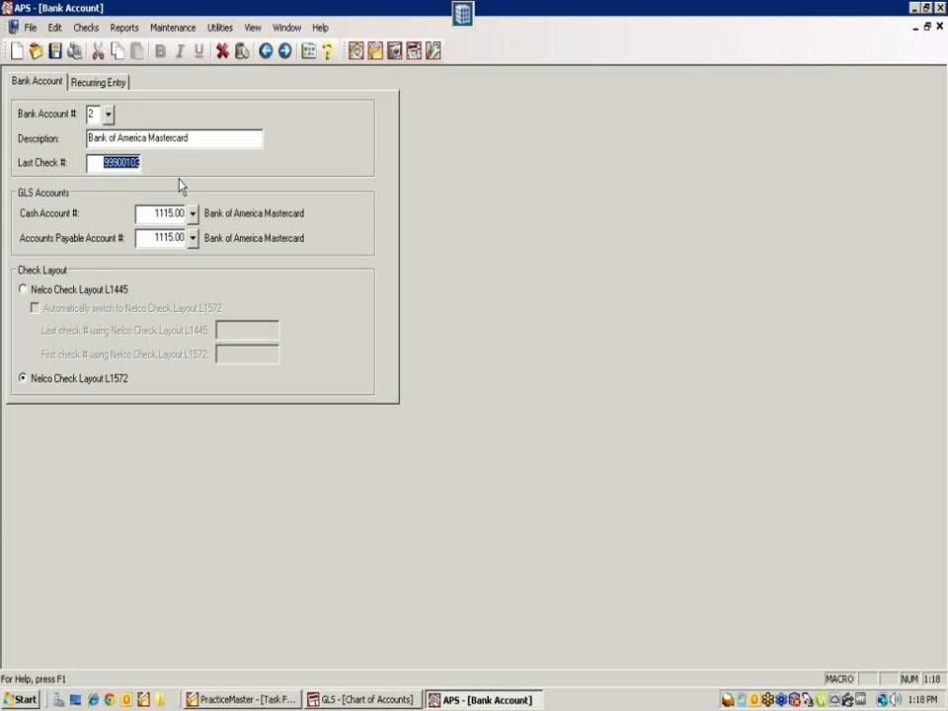
click(95, 163)
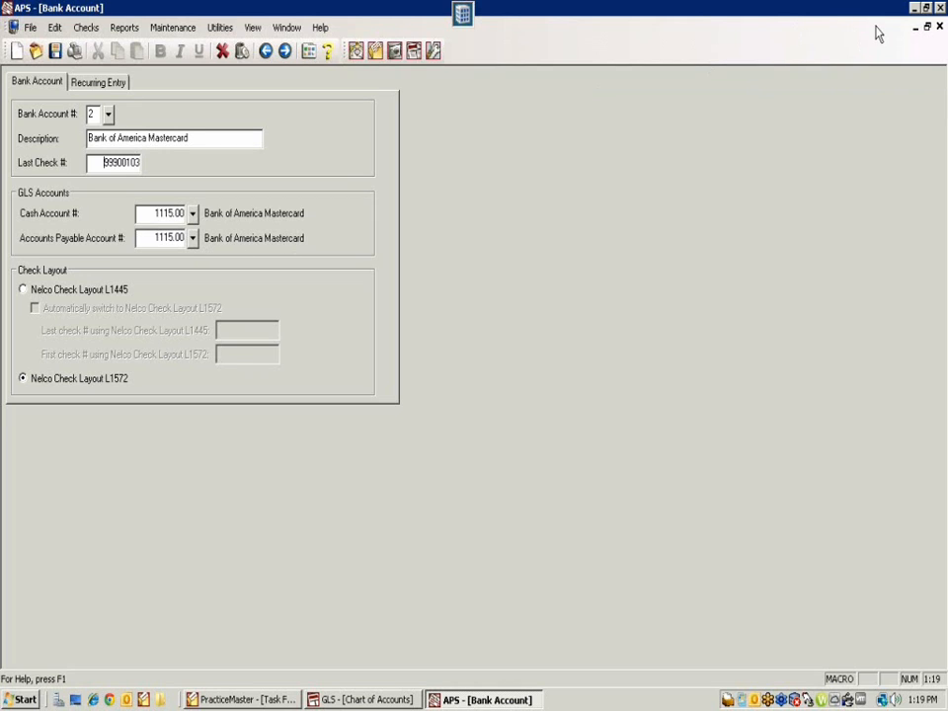
click(940, 28)
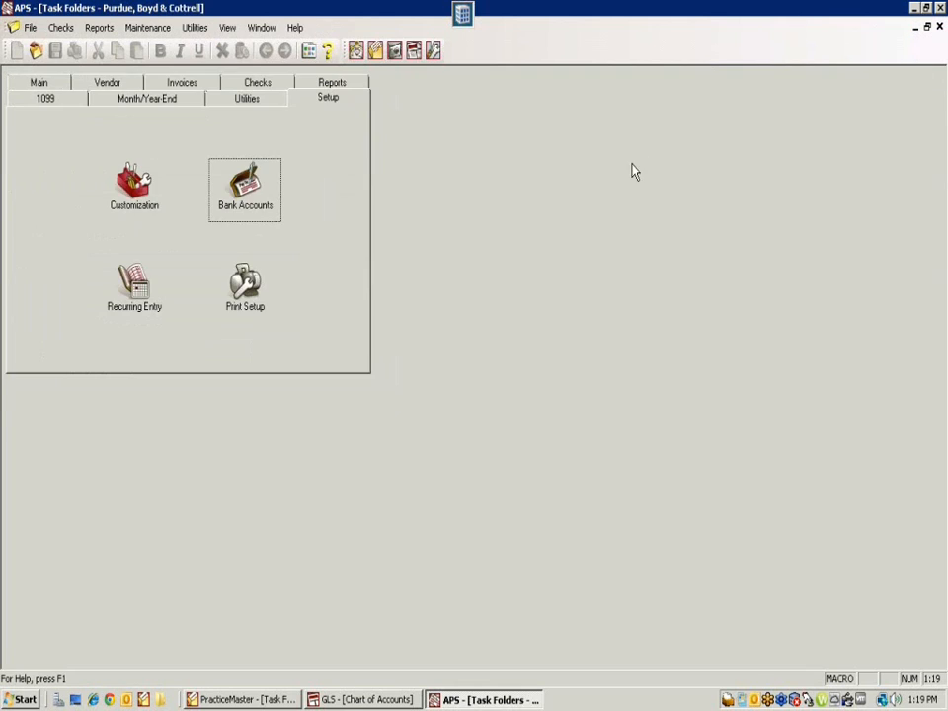
Open invoice and manual check entry for Office Supply Megastore and display the entry with reference 2
click(36, 82)
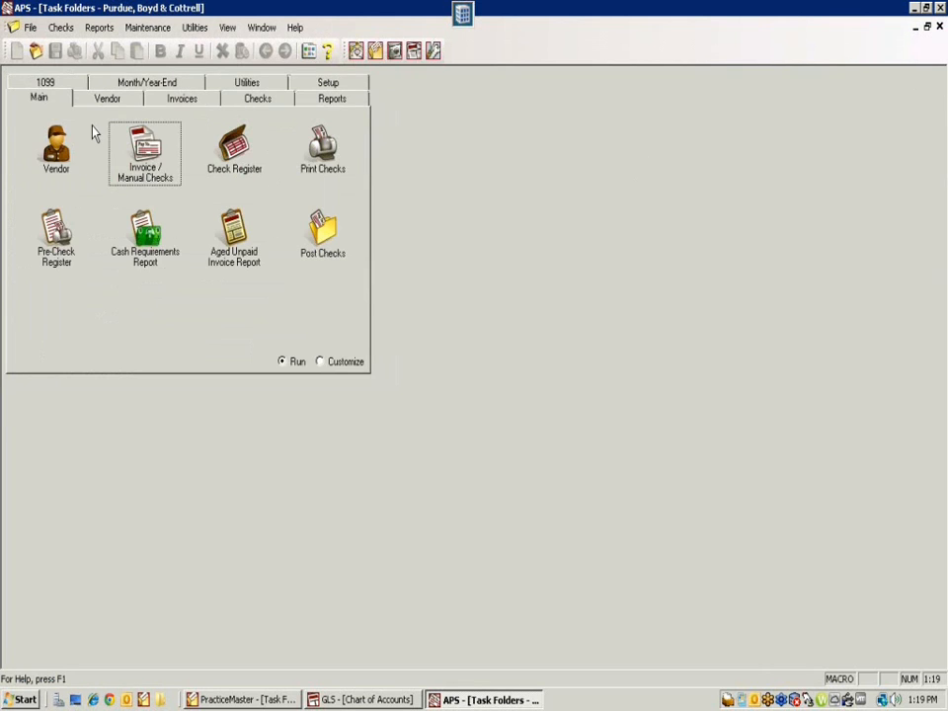
click(145, 174)
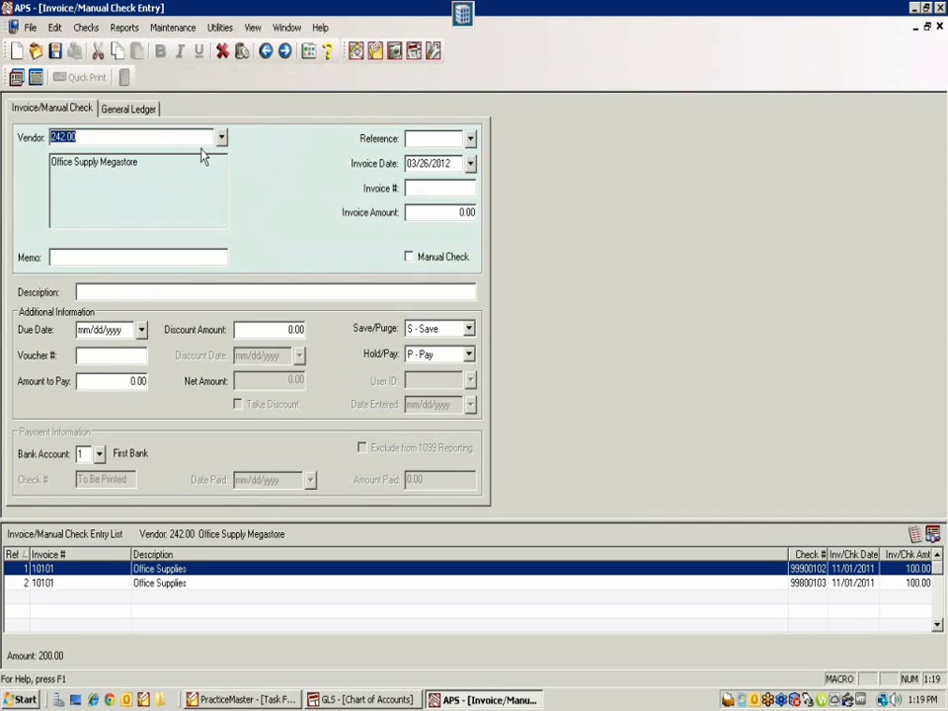
key(Tab)
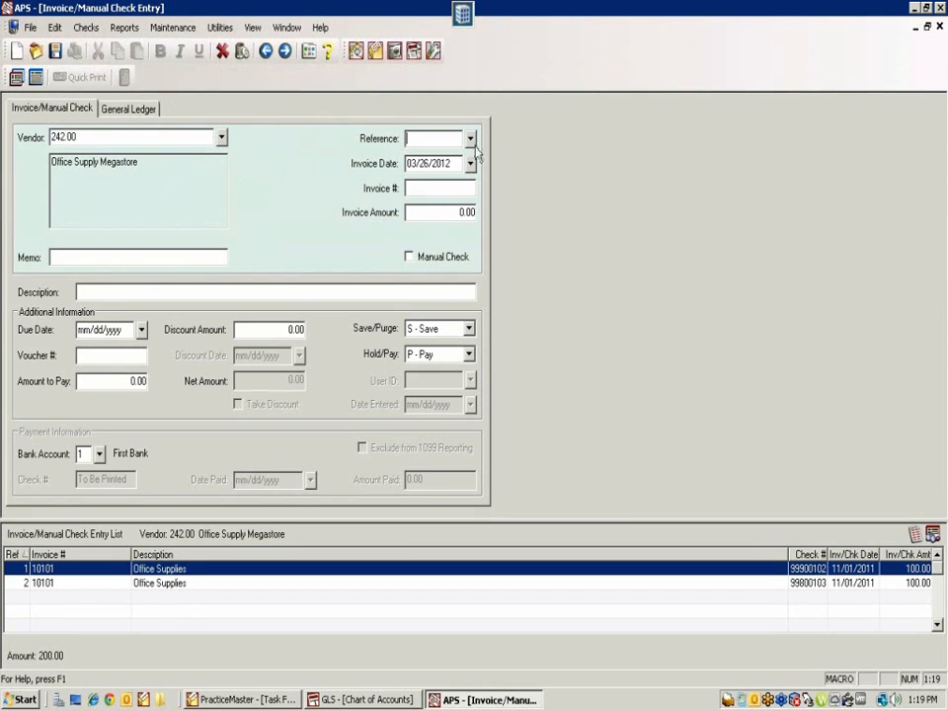
click(471, 139)
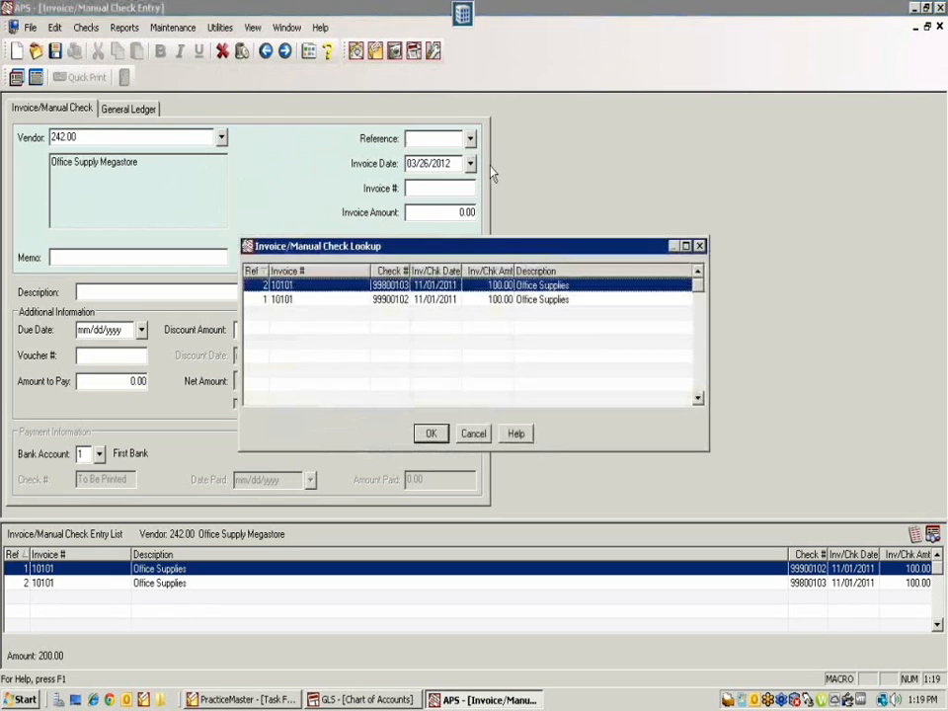
double_click(535, 288)
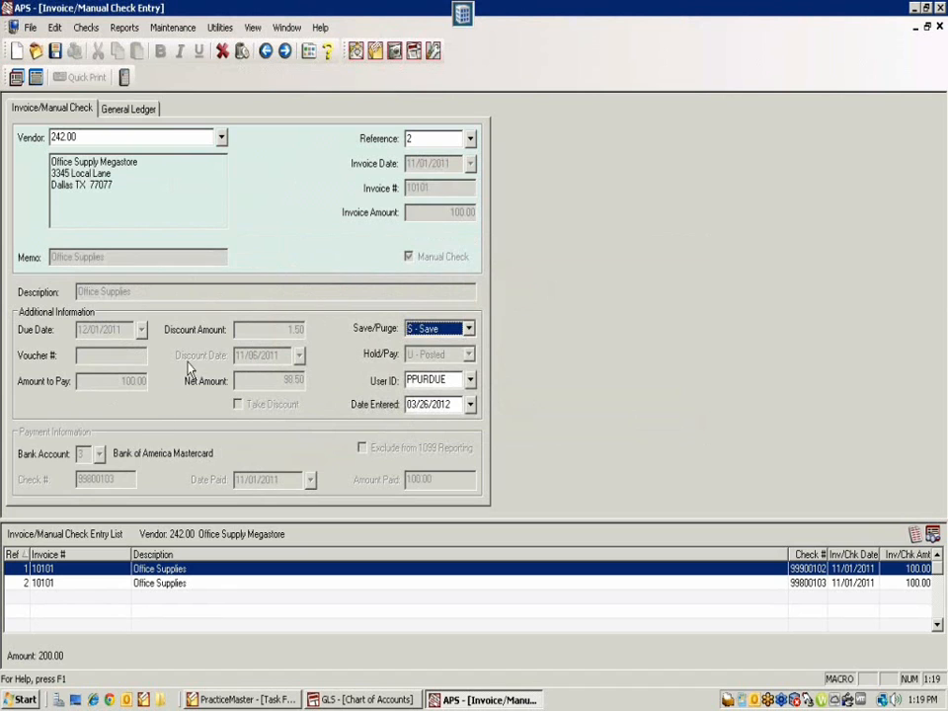
Display the Office Supply Megastore entry with reference 1 and review its general ledger distribution
click(470, 139)
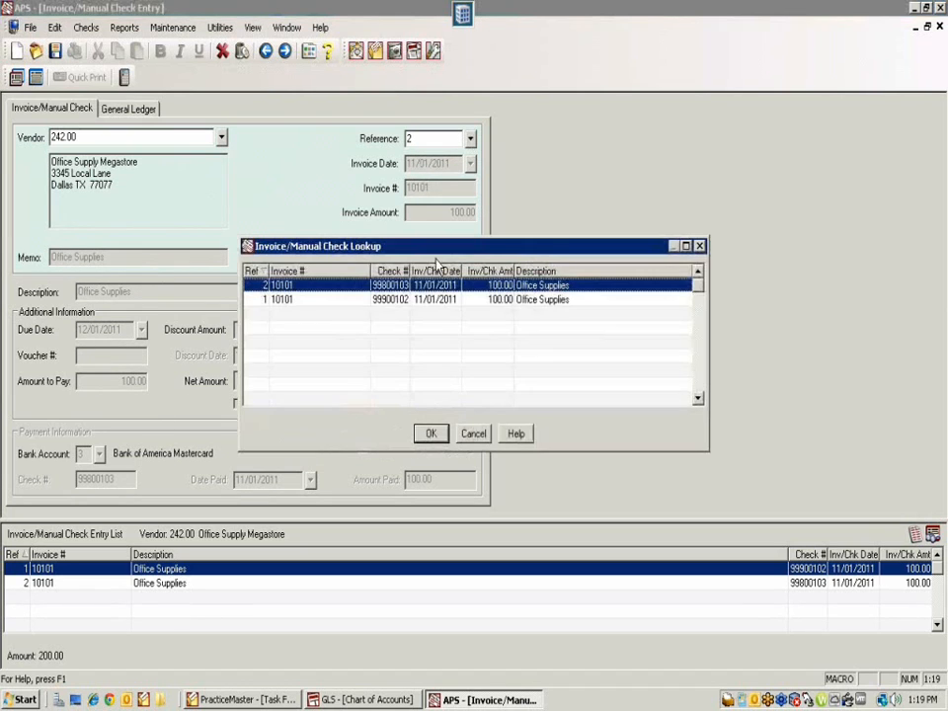
double_click(361, 298)
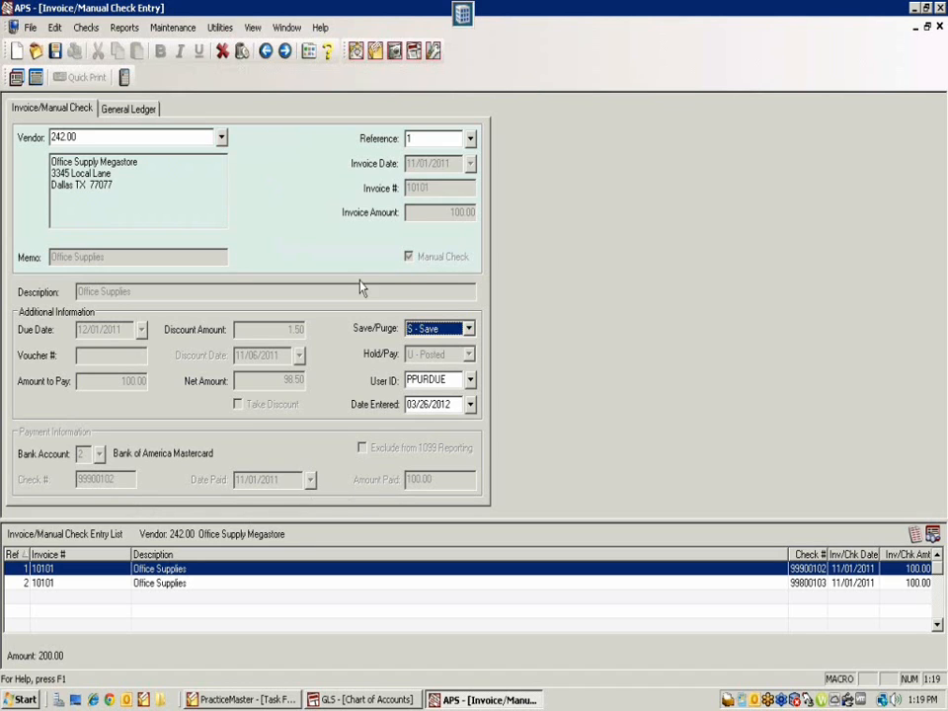
click(129, 108)
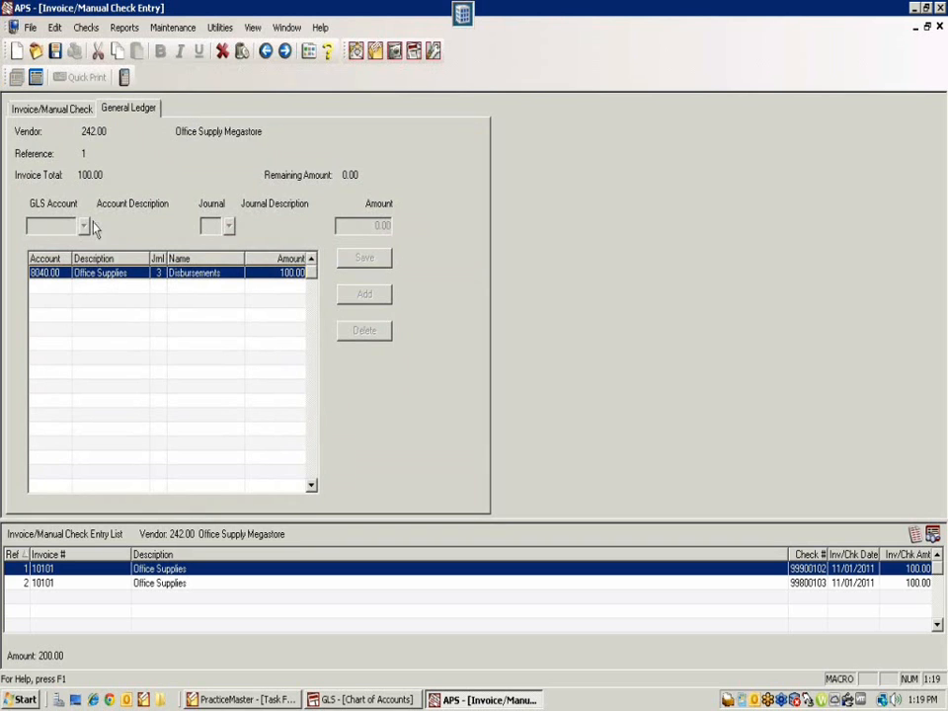
click(56, 109)
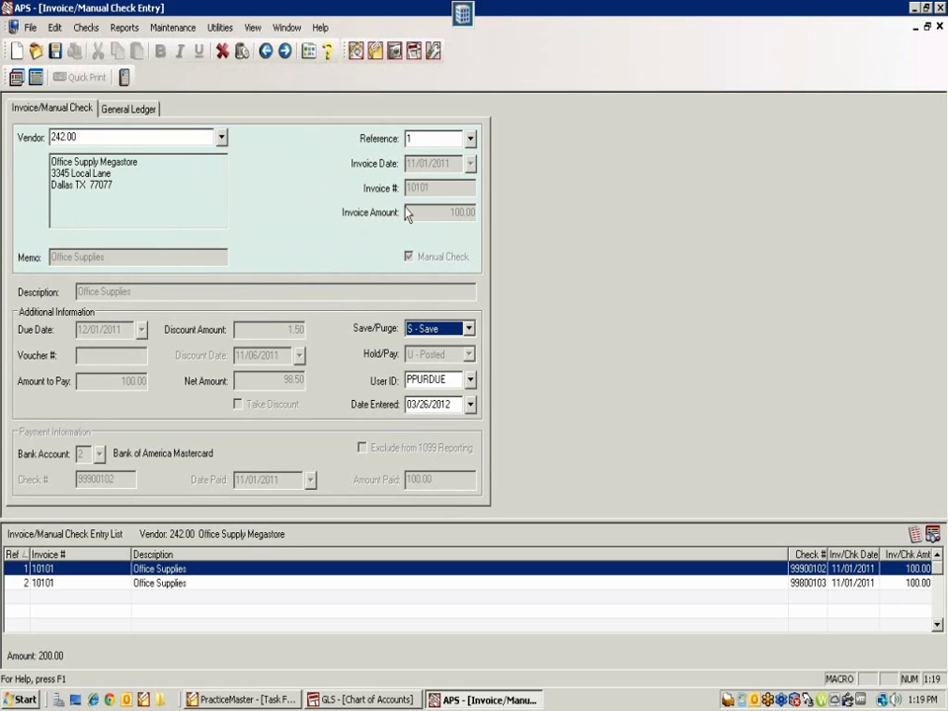
click(129, 110)
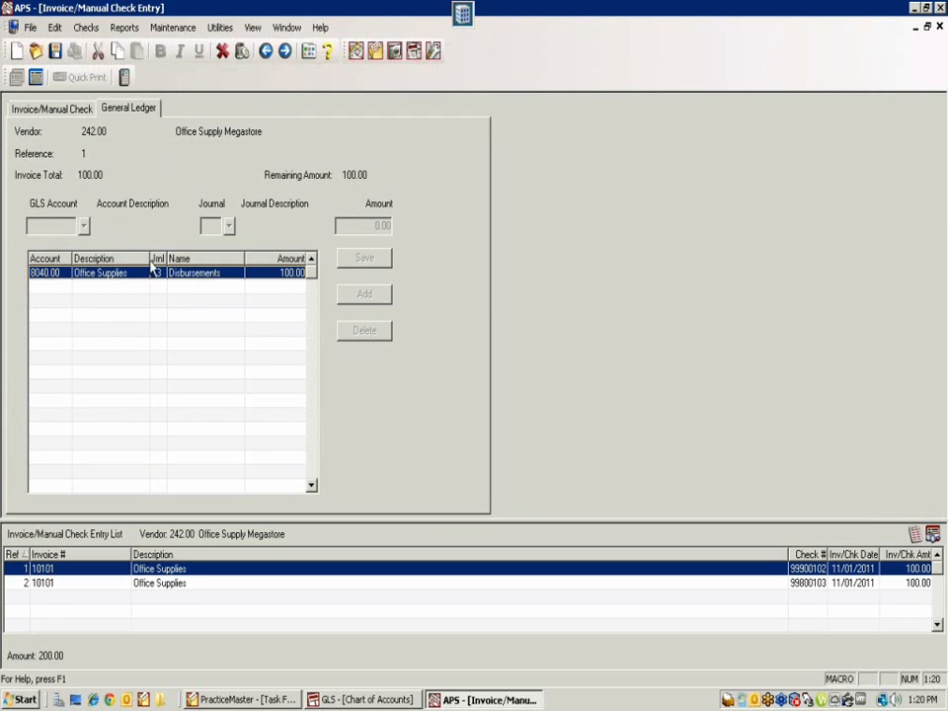
click(69, 111)
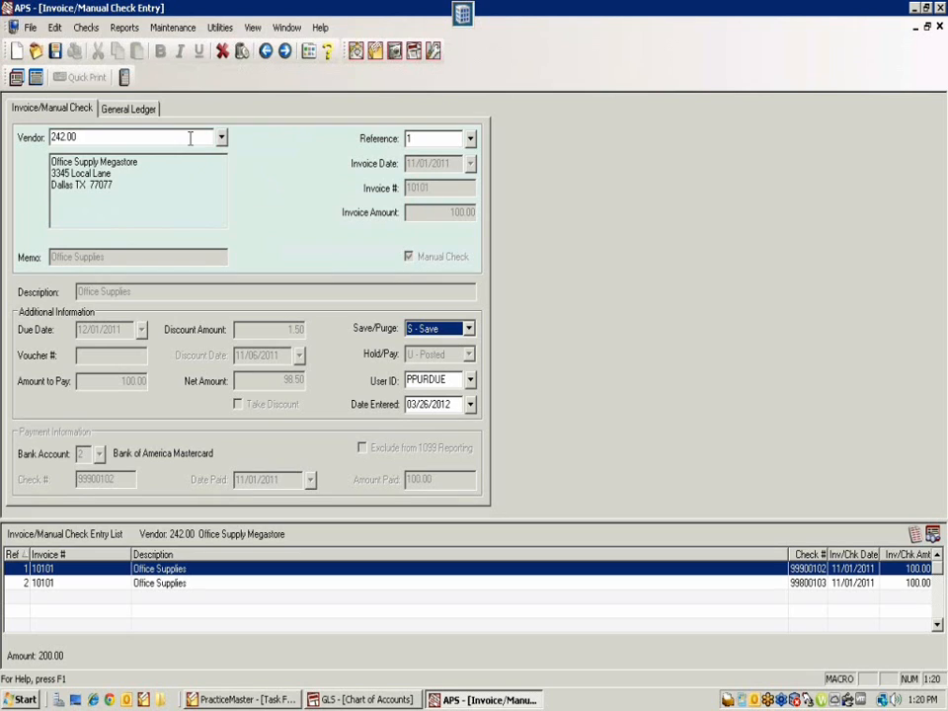
Start a new Office Supply Megastore invoice dated 11/03/2011 with invoice number 10103 and amount 300.00
key(ctrl+n)
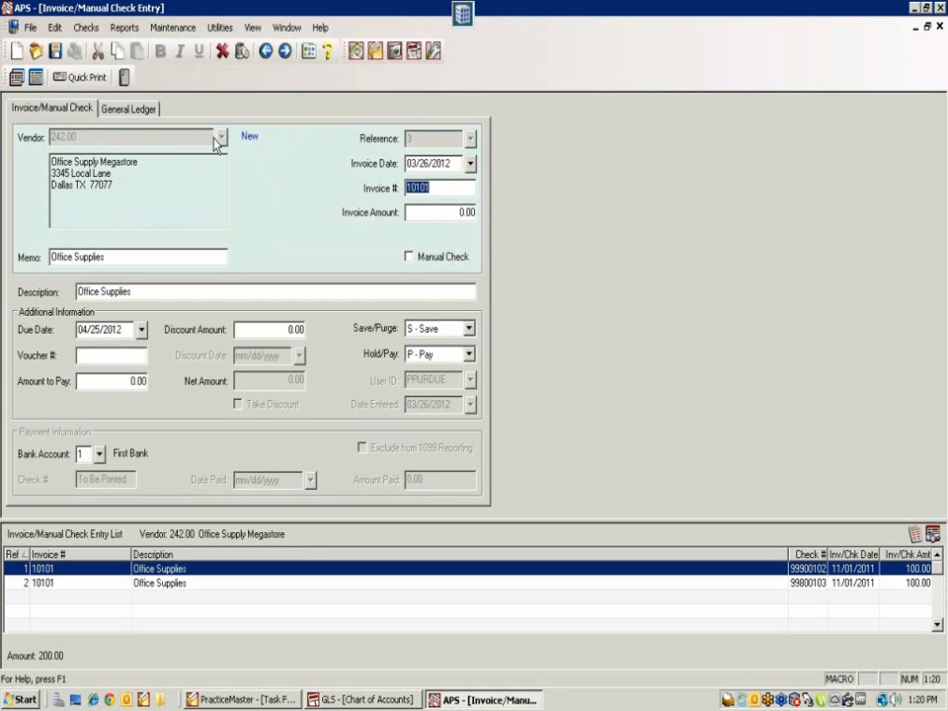
click(430, 164)
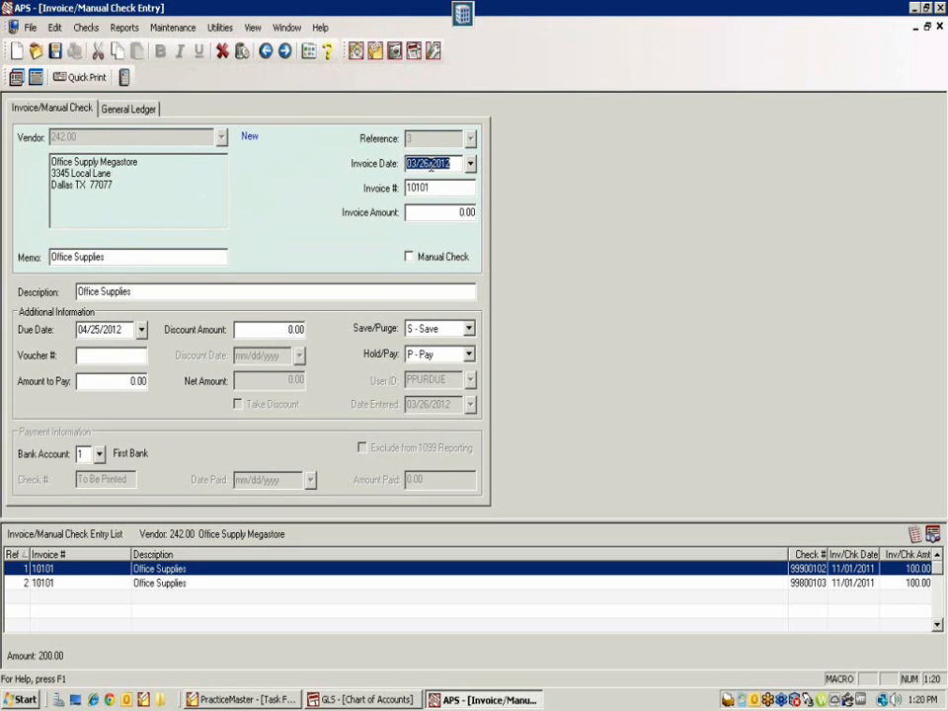
text(11/03/2011)
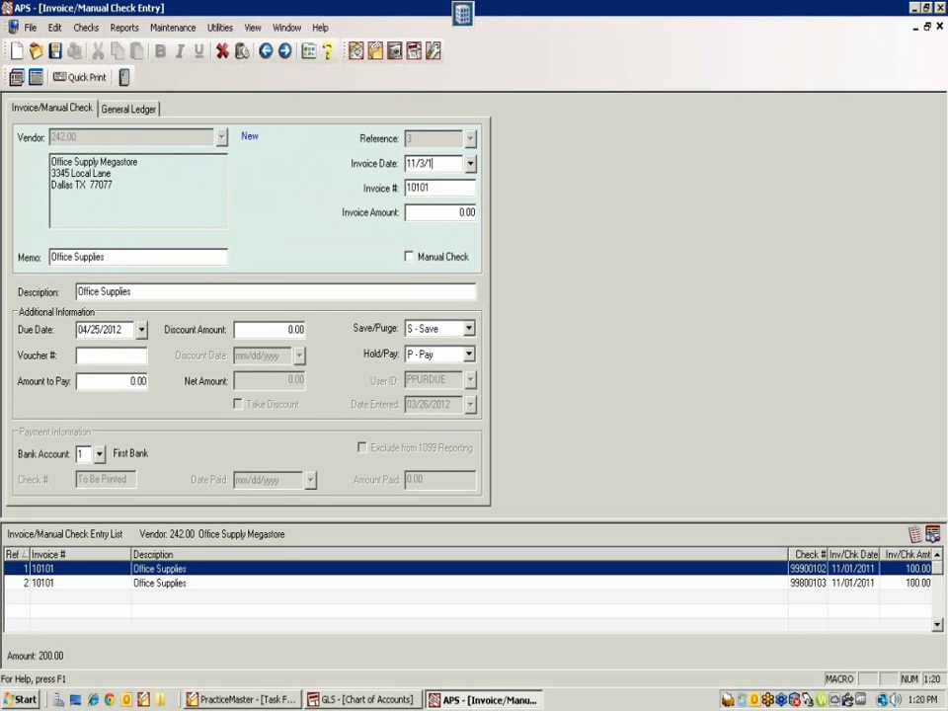
key(Tab)
text(10103)
key(Tab)
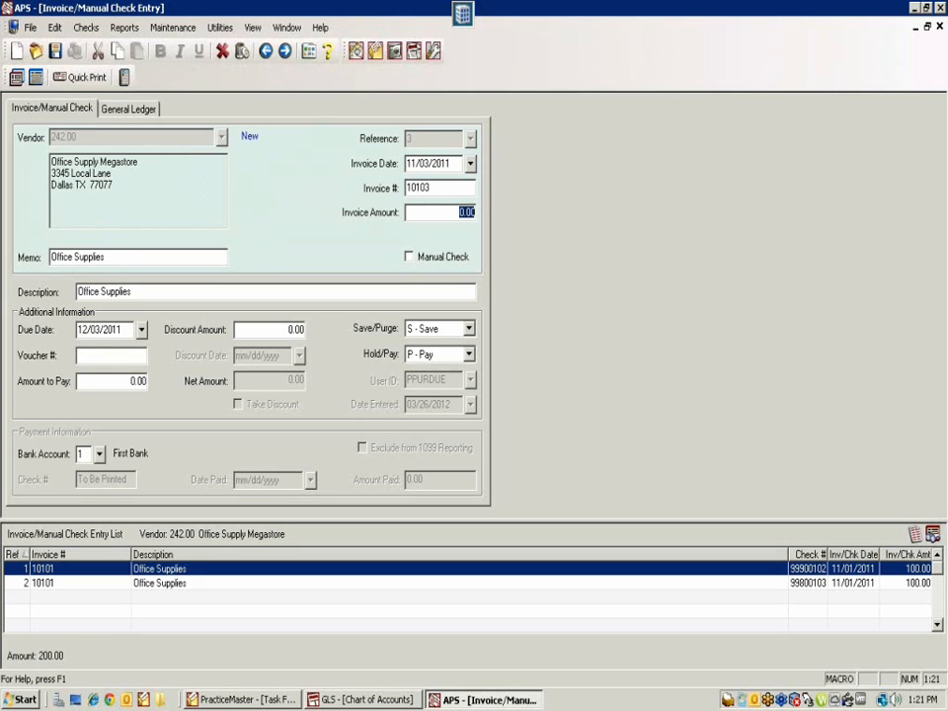
text(300.00)
key(Tab)
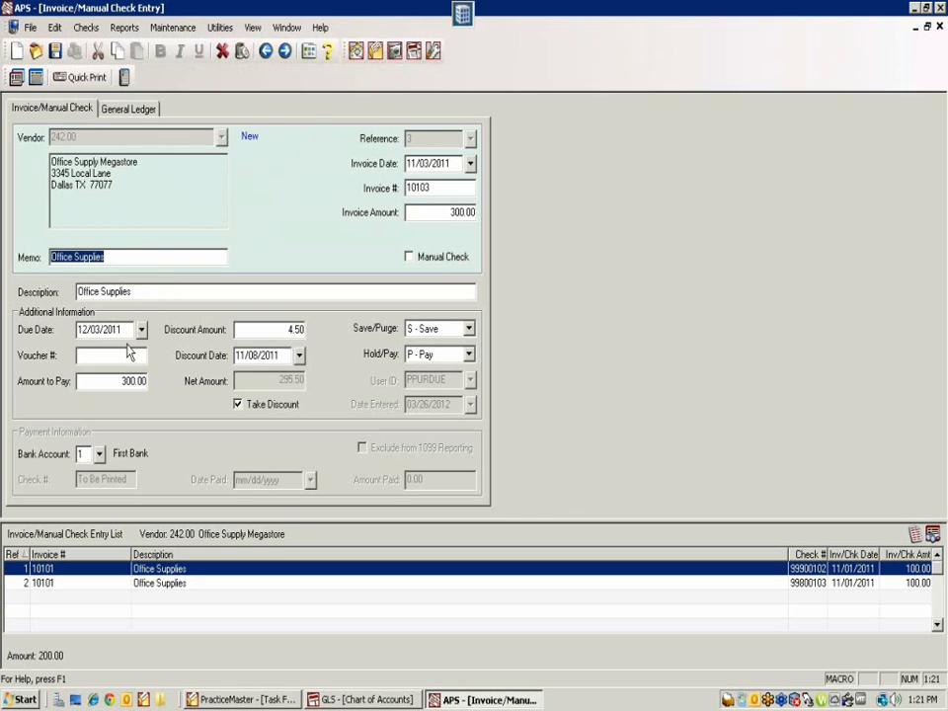
Mark the invoice as a manual check and enter check number 25655
double_click(98, 329)
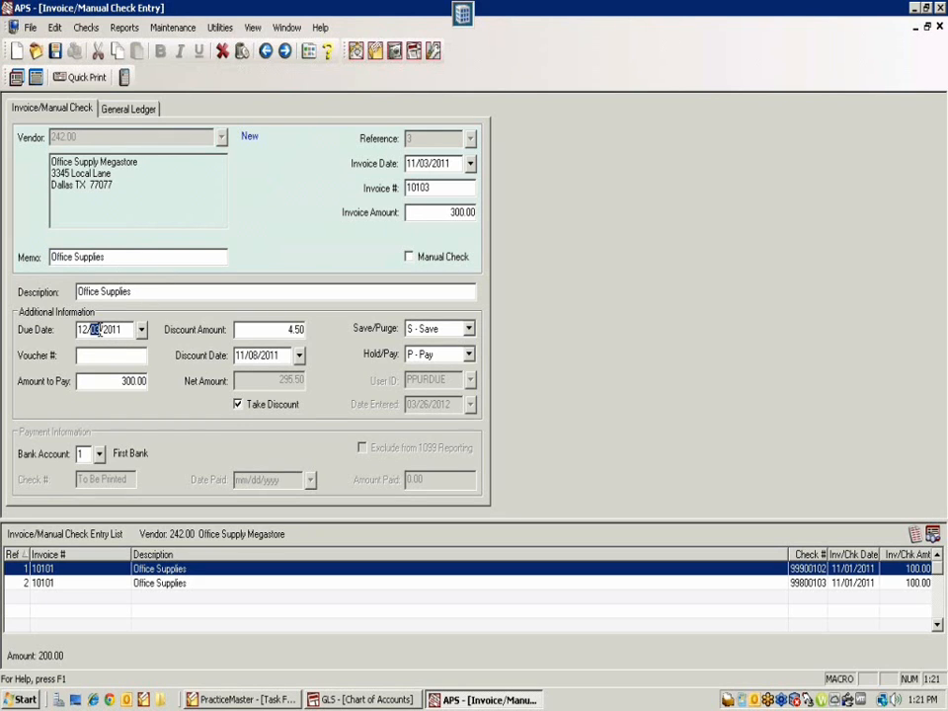
click(424, 261)
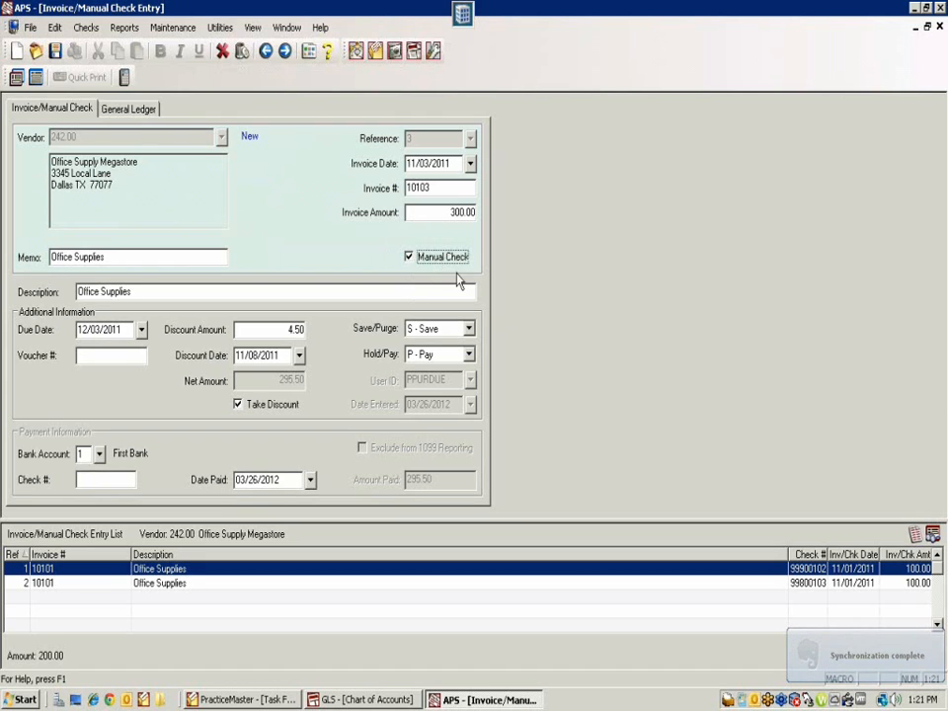
click(83, 479)
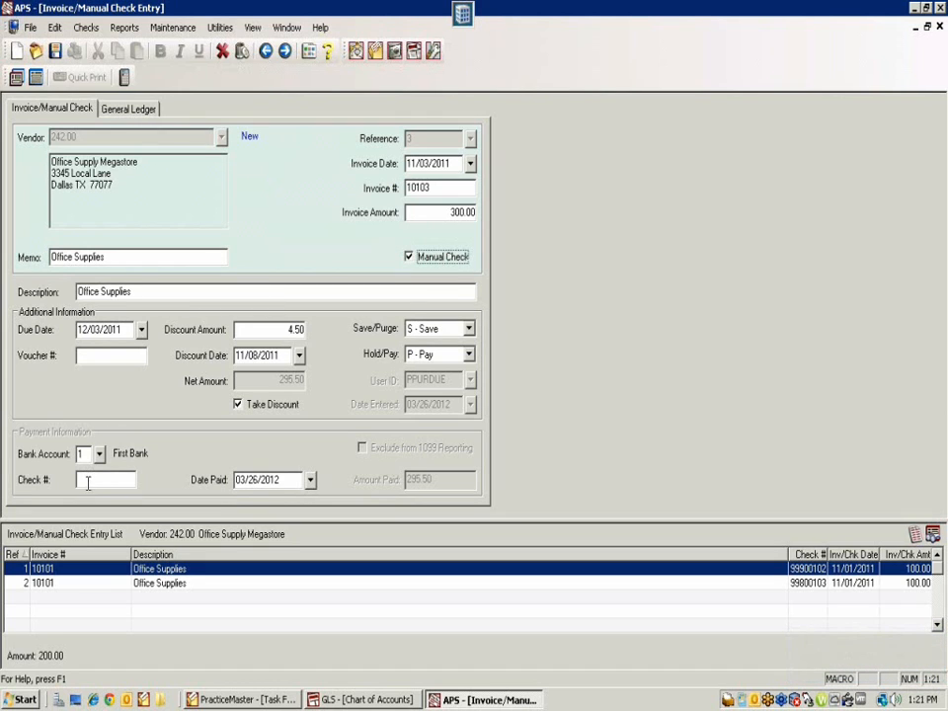
text(25655)
Change the payment's bank account to 2, Bank of America Mastercard
click(99, 454)
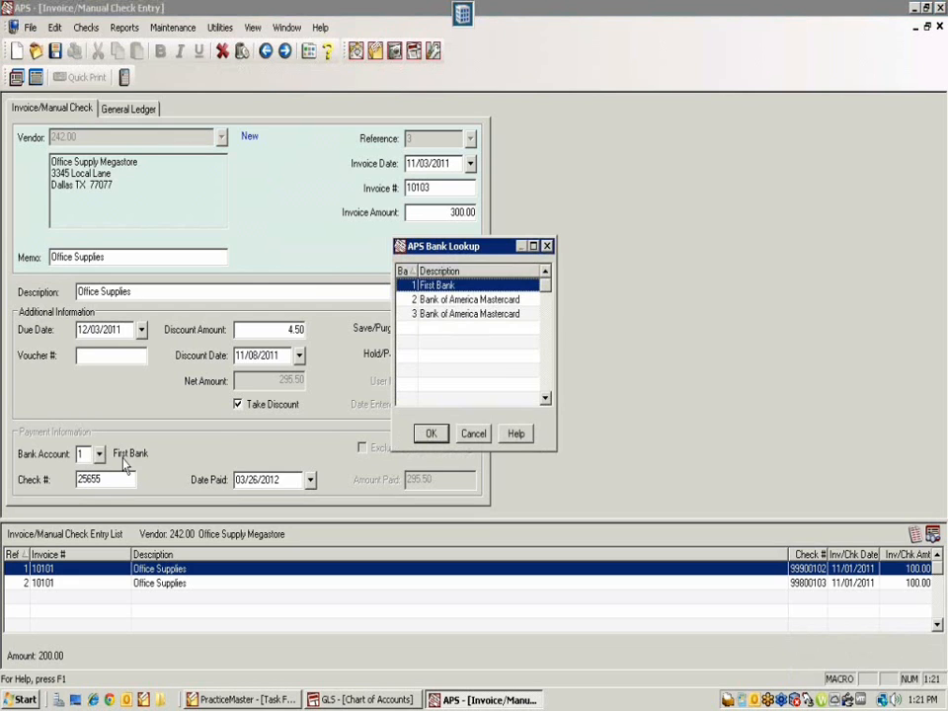
click(468, 300)
click(430, 434)
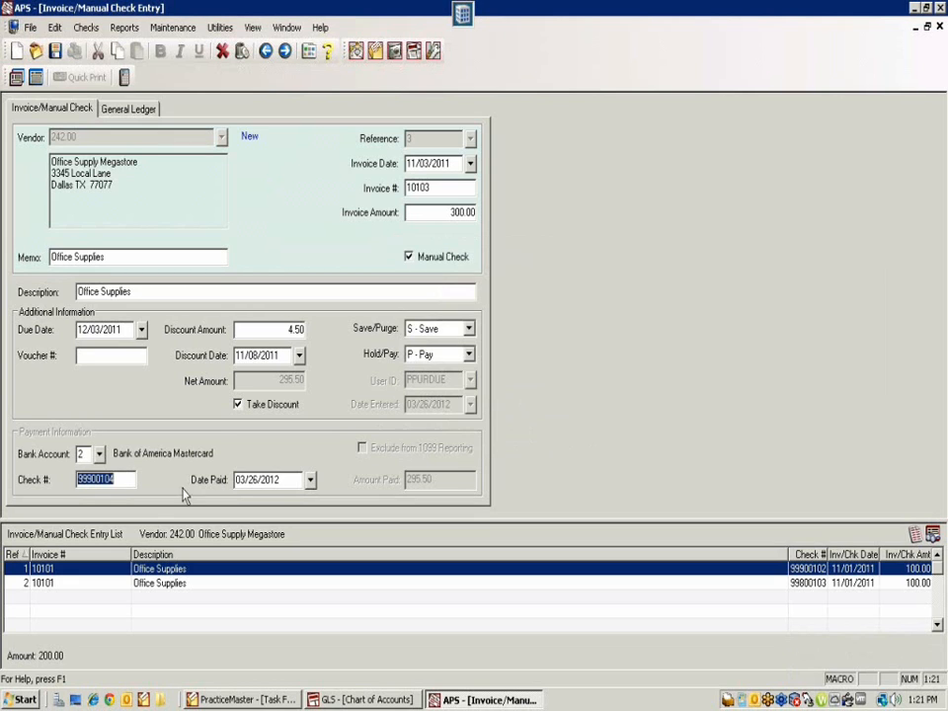
click(126, 478)
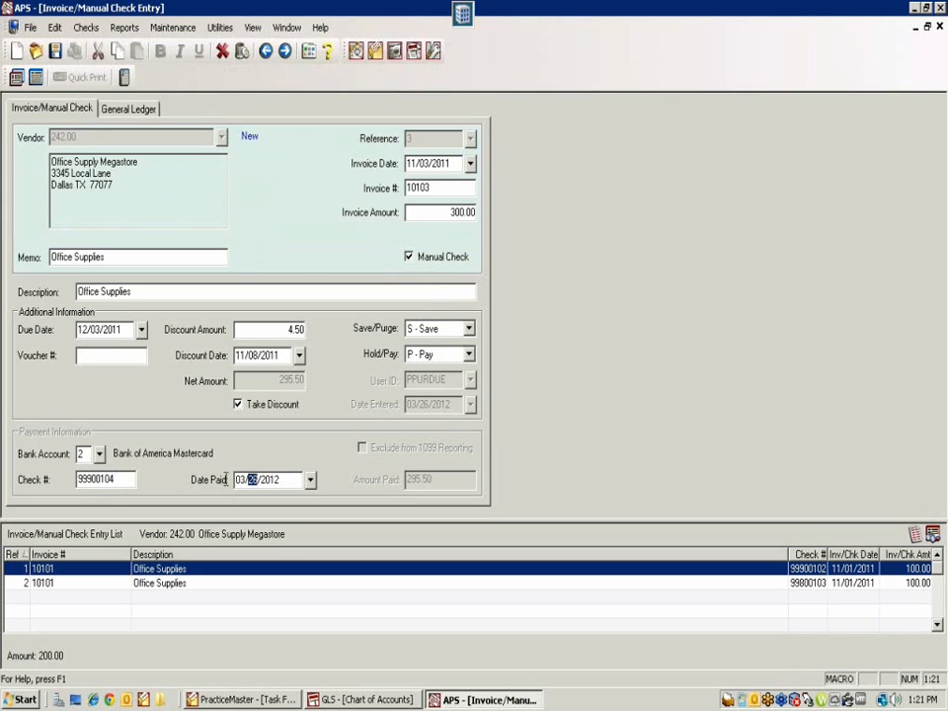
Set the invoice payment's date paid to 11/03/2011, save the entry, and close Invoice/Manual Check Entry
key(Tab)
text(1)
text(1/)
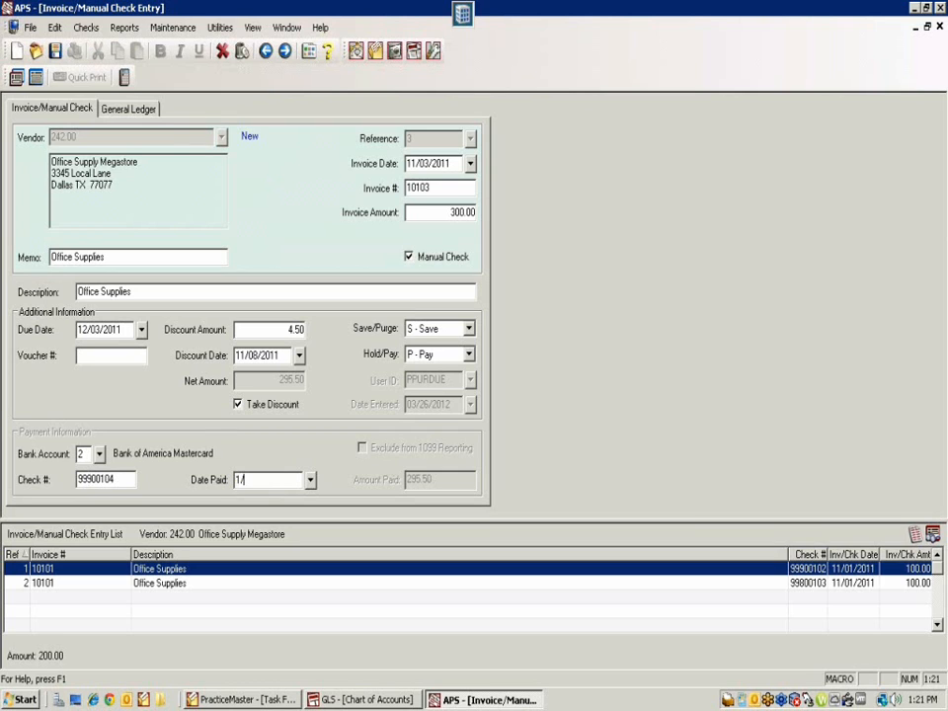
text(3/11)
key(Tab)
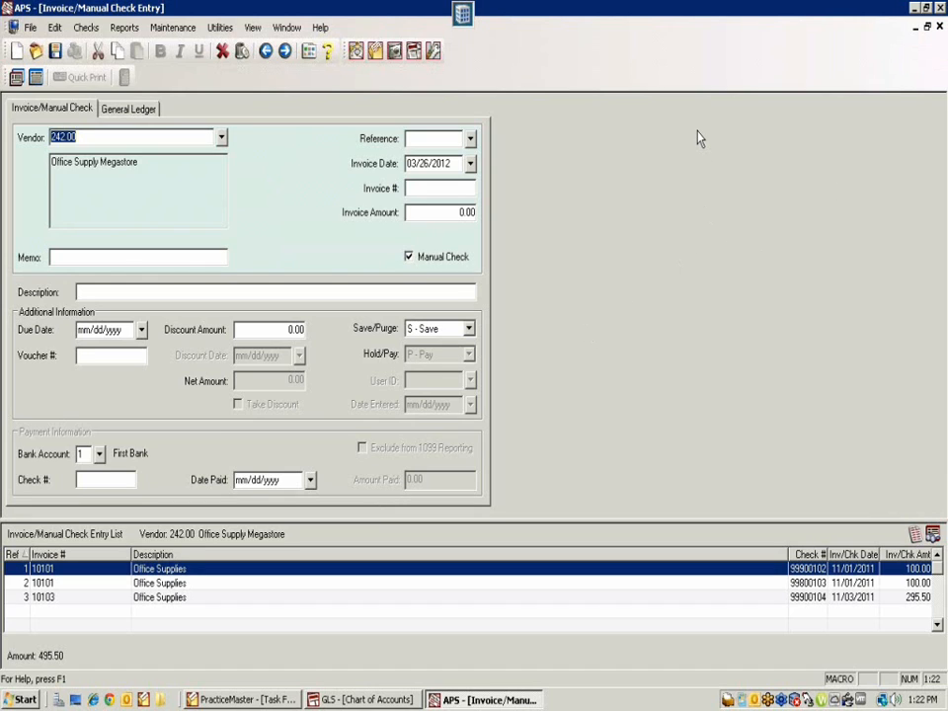
click(940, 30)
click(940, 30)
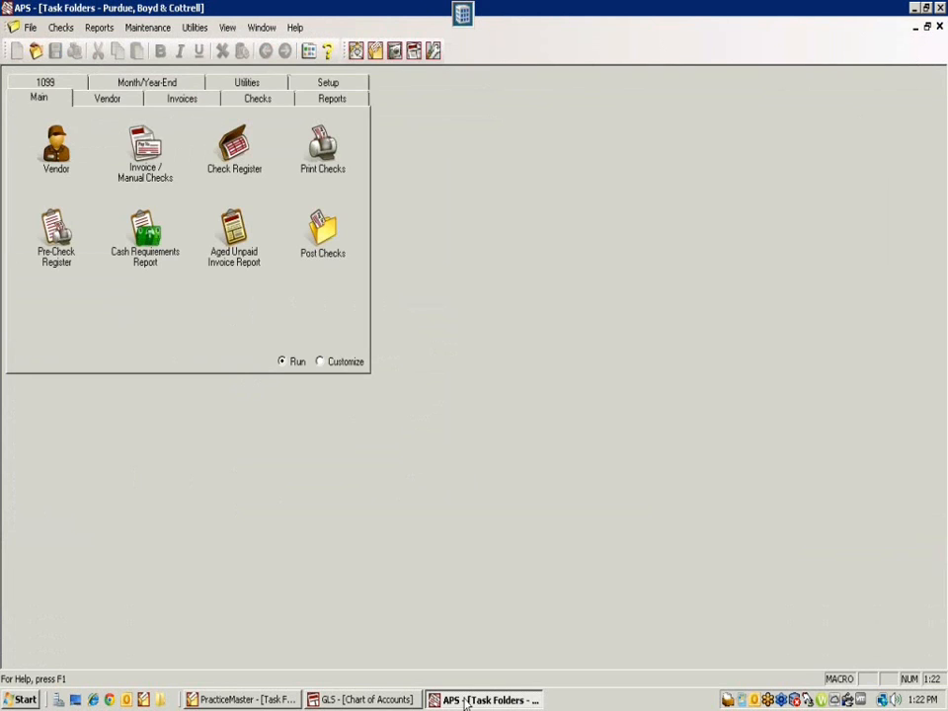
Switch to GLS, close the Chart of Accounts, and start a reconciliation for account 1115.00, Bank of America Mastercard
click(361, 698)
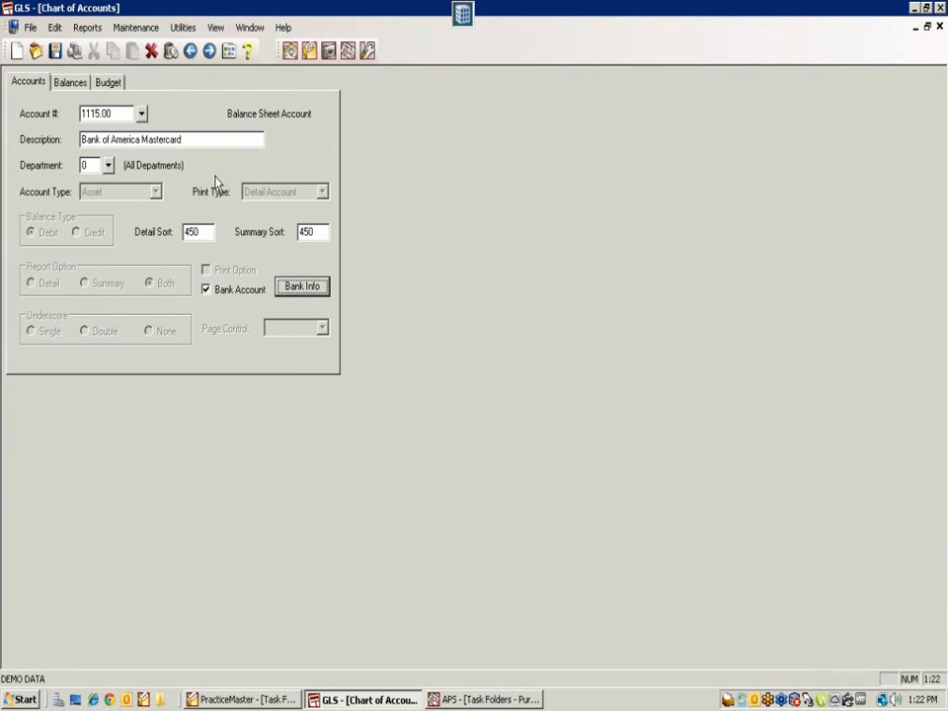
click(938, 26)
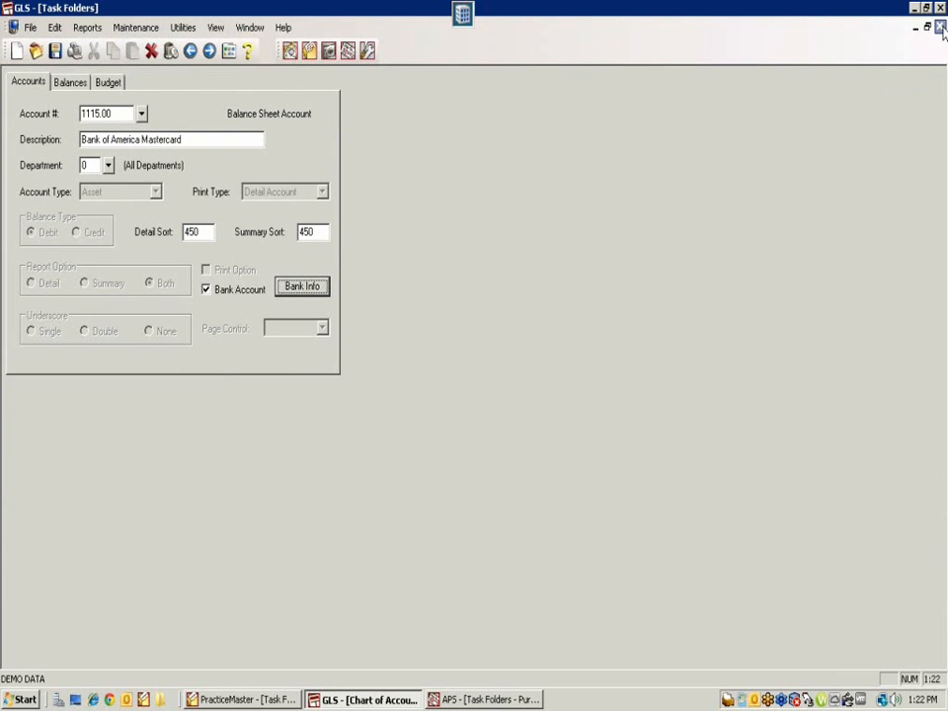
click(158, 329)
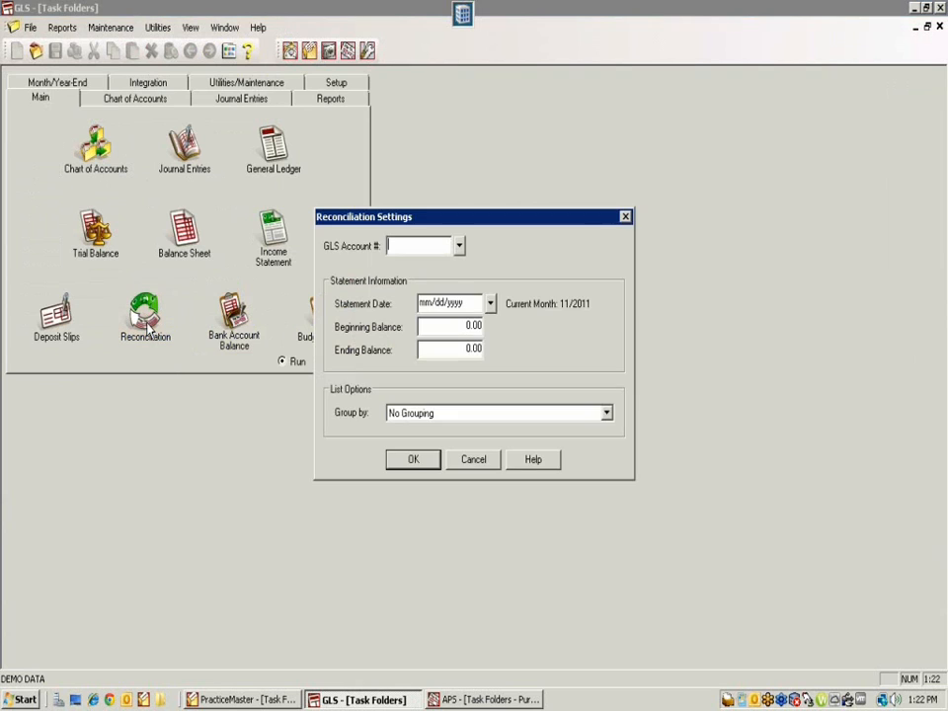
click(460, 247)
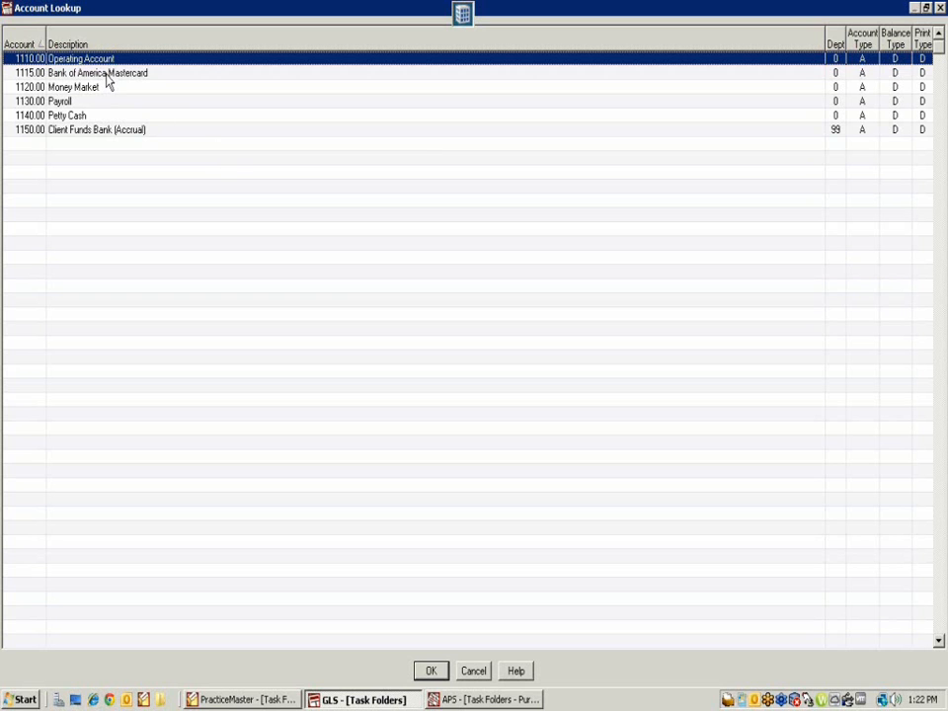
double_click(107, 74)
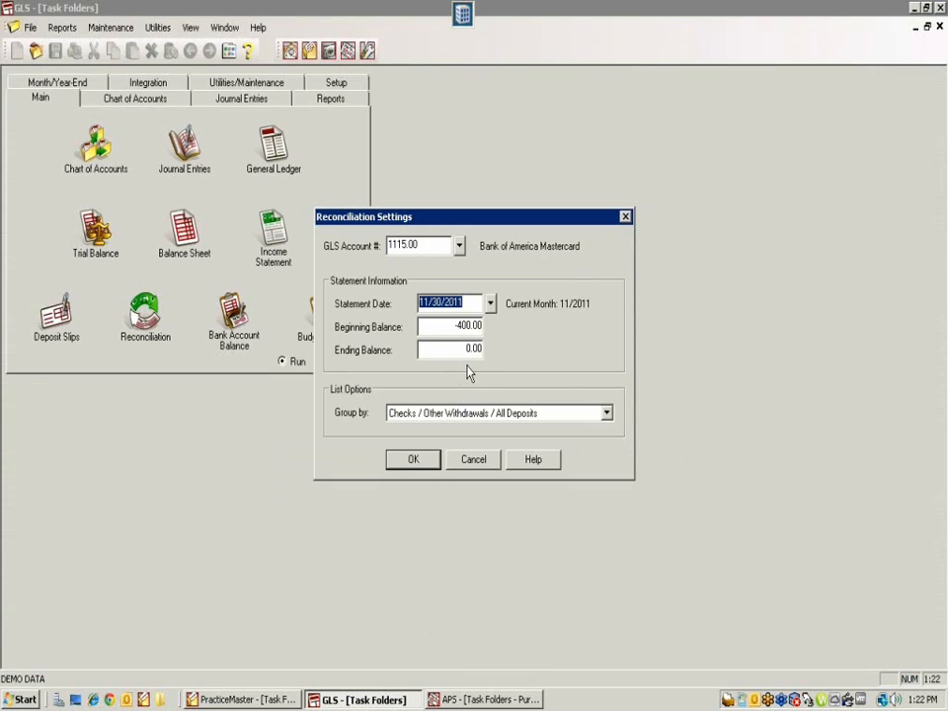
Set the statement's ending balance to -250.00 and load the reconciliation list
click(446, 349)
text(-250)
key(Tab)
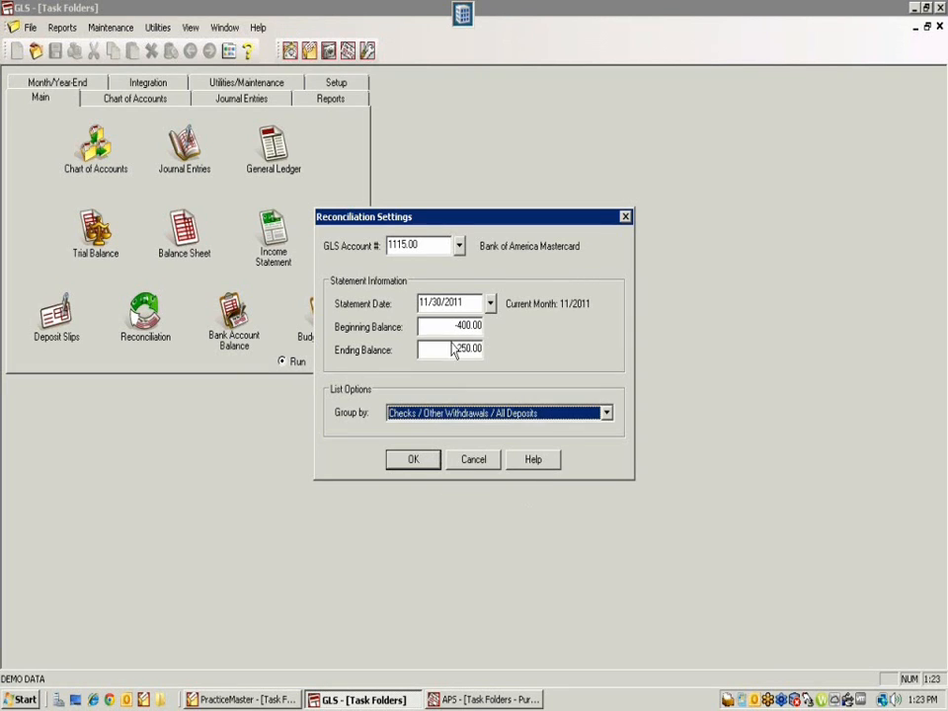
drag(446, 329, 520, 326)
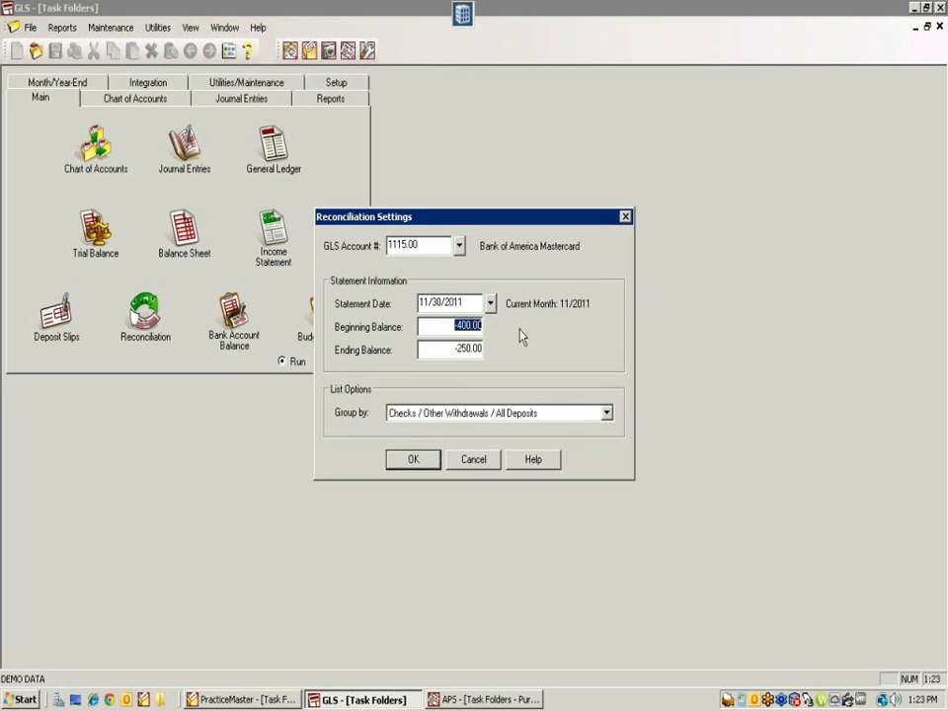
drag(452, 349, 519, 345)
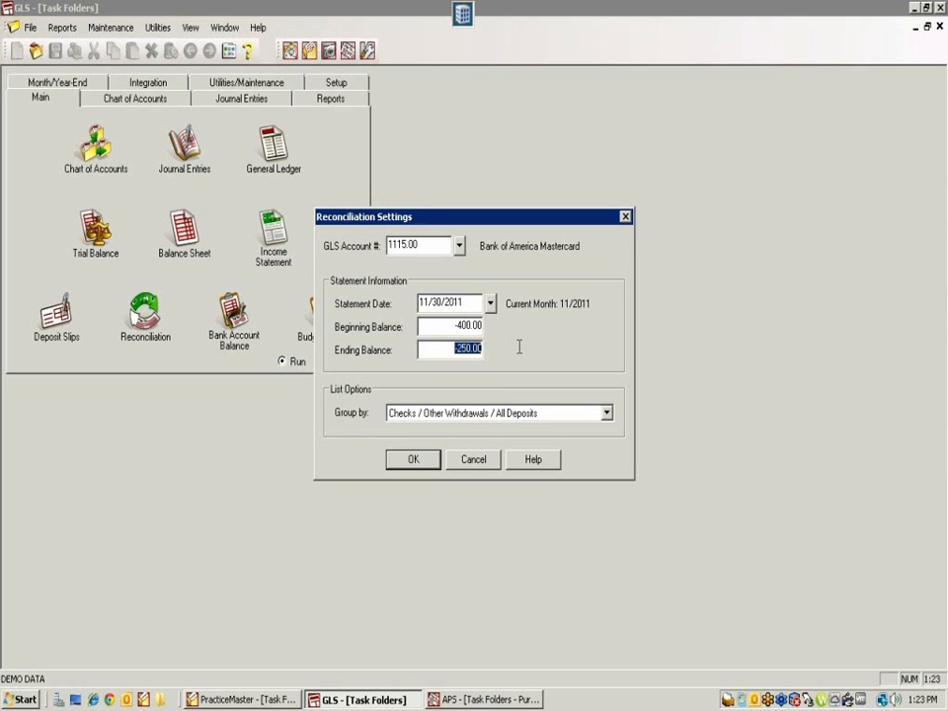
click(413, 461)
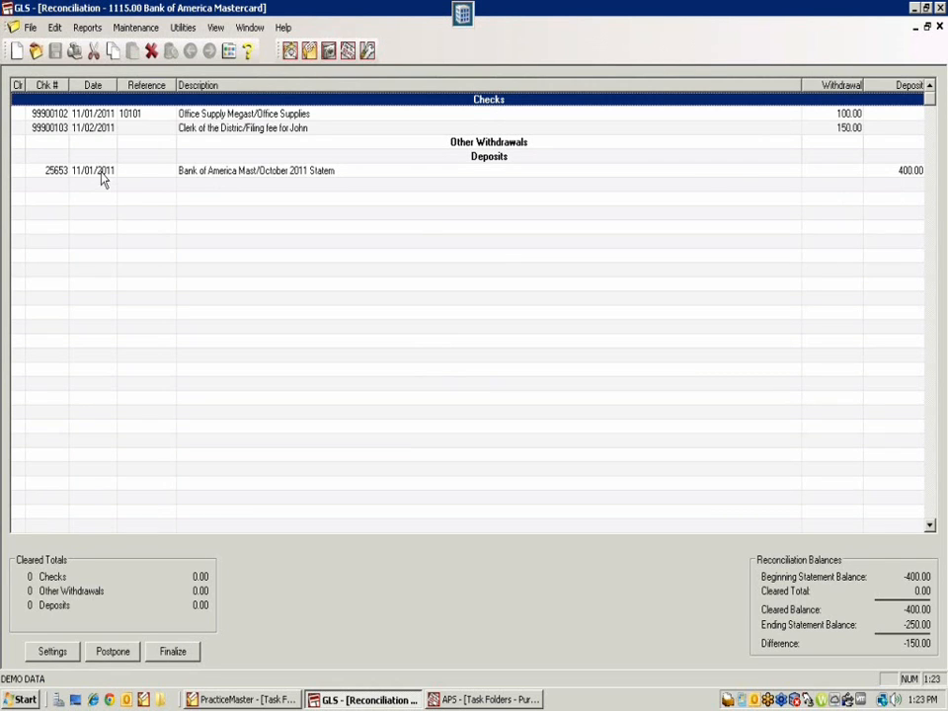
Mark the October 2011 statement deposit, the filing fee check and the Office Supplies check as cleared, and close the reconciliation
click(100, 173)
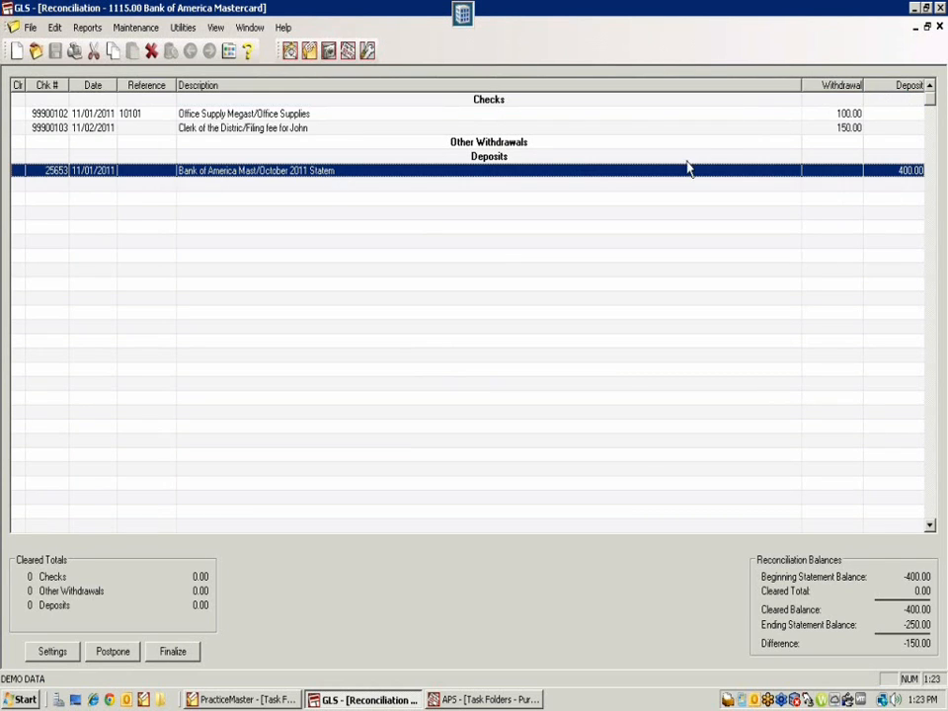
click(19, 174)
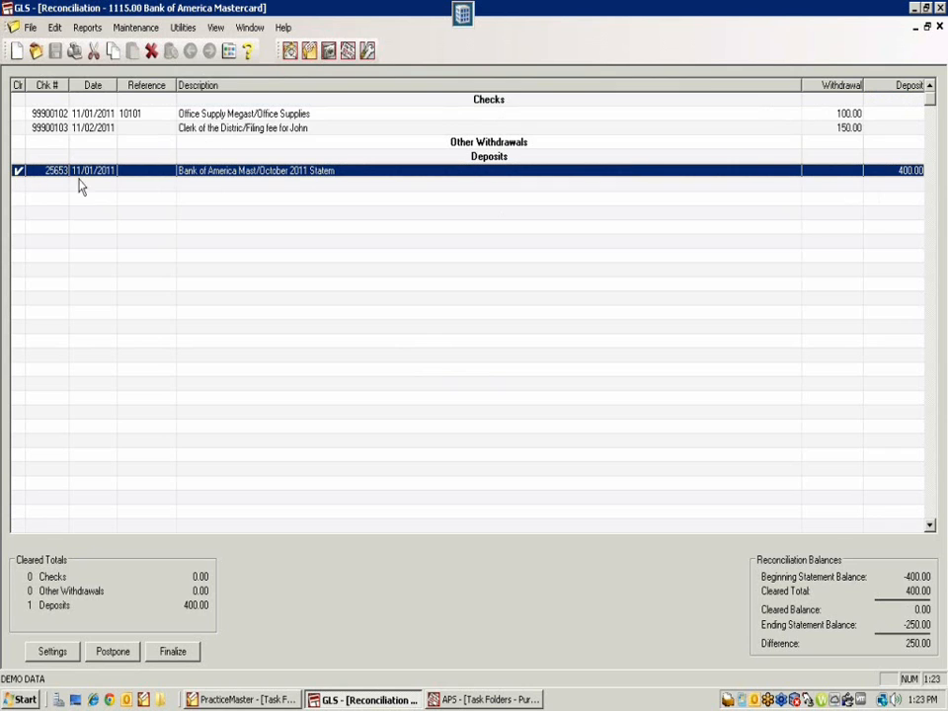
click(253, 129)
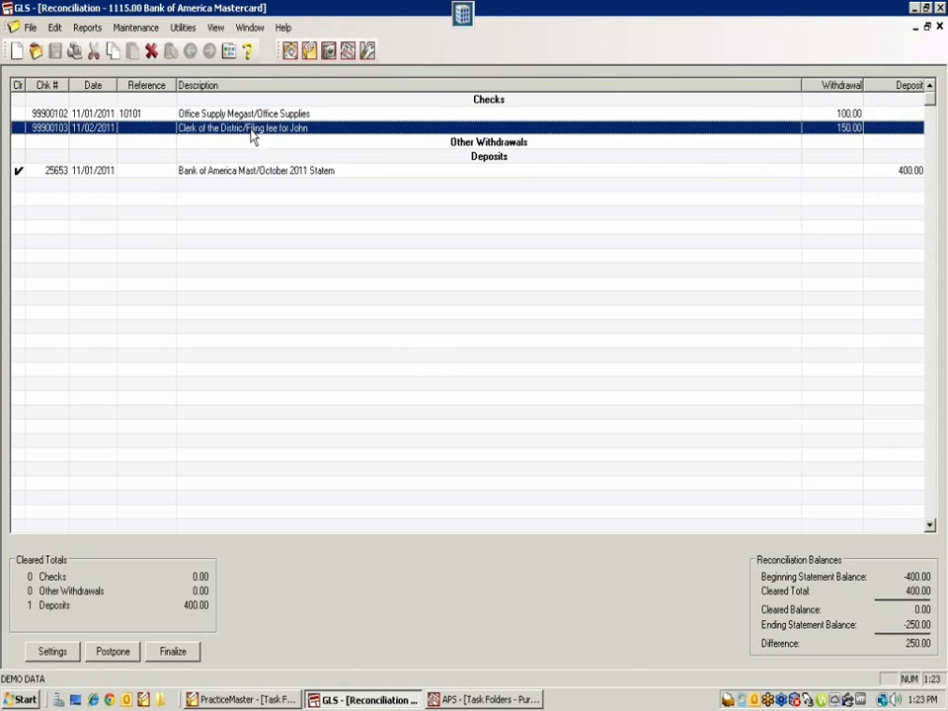
click(18, 128)
click(201, 116)
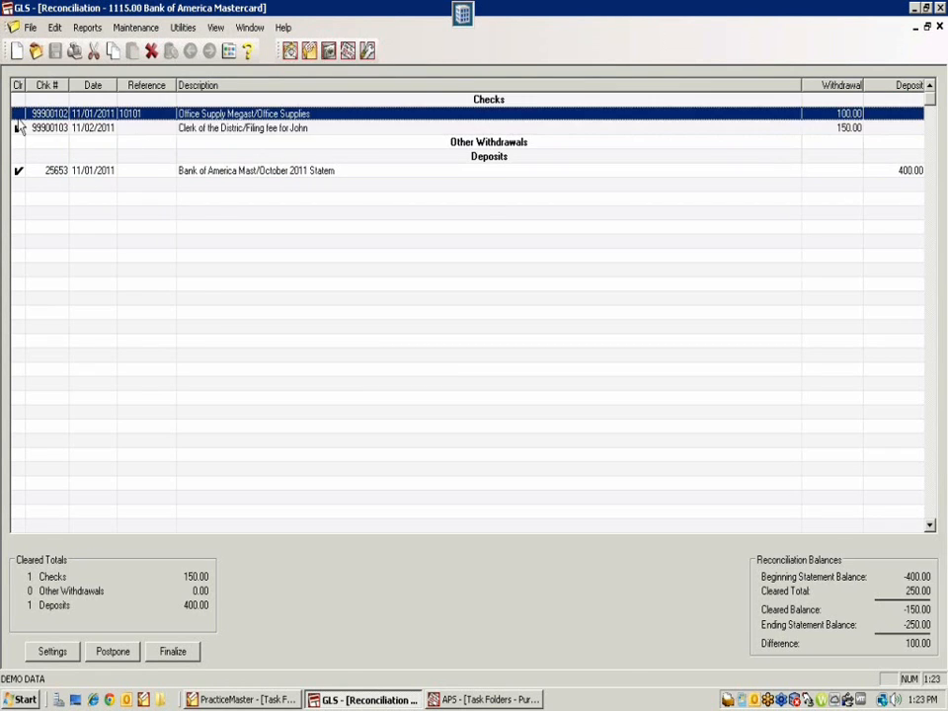
click(17, 113)
click(940, 27)
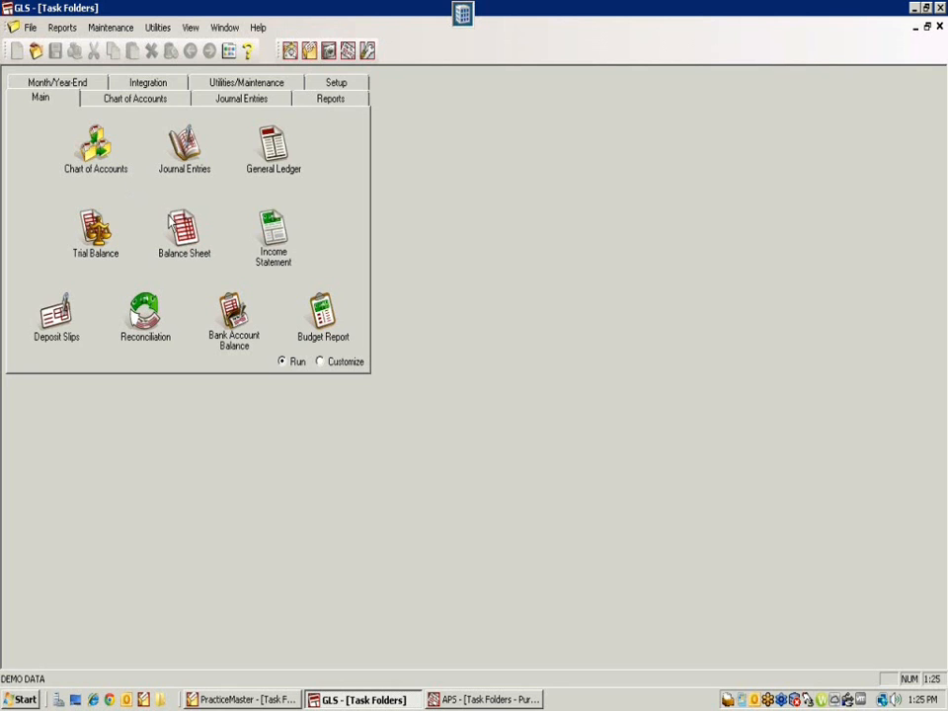
Preview the November detail balance sheet, examine the Bank of America Mastercard lines under cash and other liabilities, and close the report
click(183, 230)
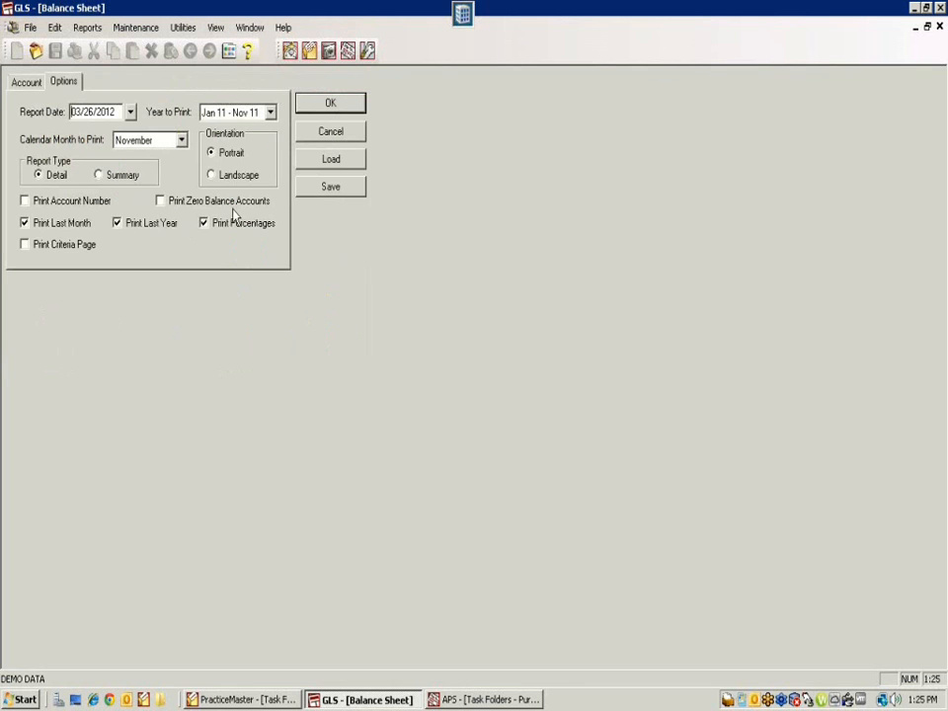
click(332, 105)
click(510, 431)
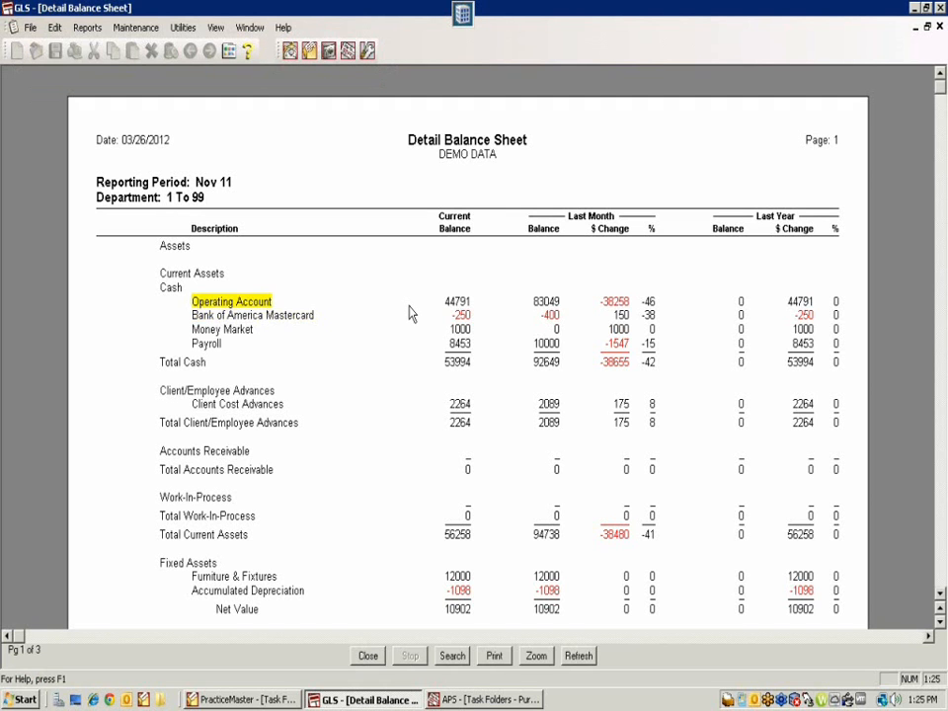
scroll(411, 314, down, 5)
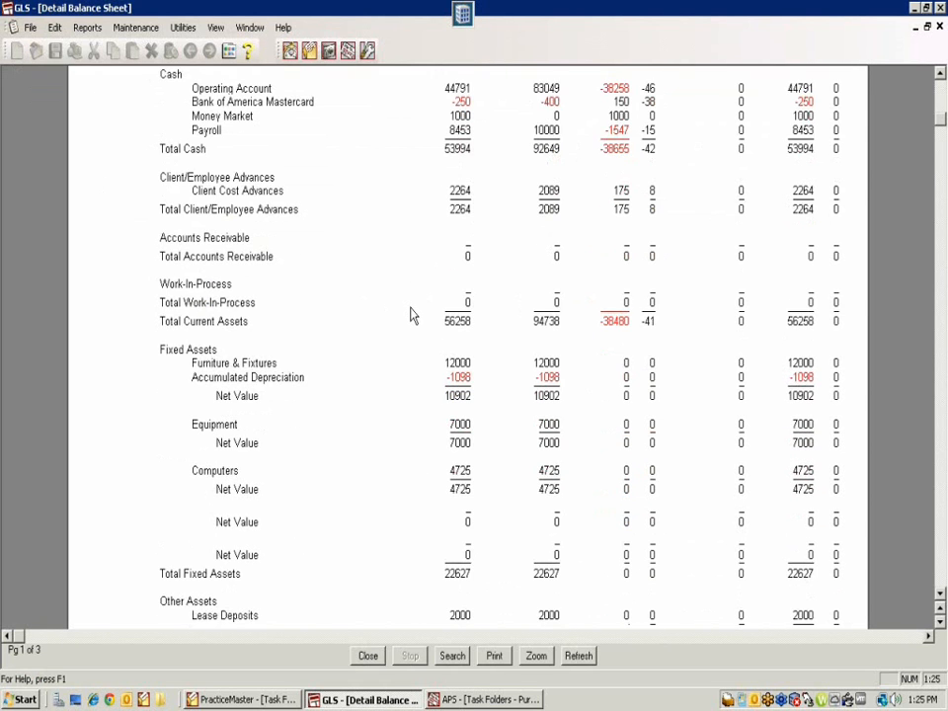
scroll(483, 197, up, 1)
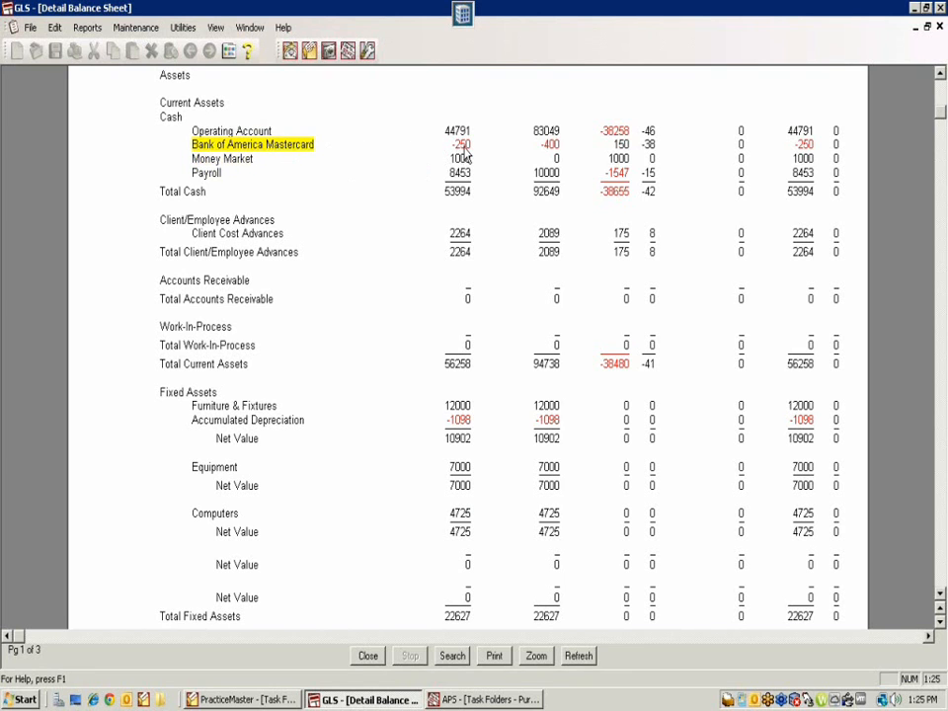
scroll(409, 165, up, 1)
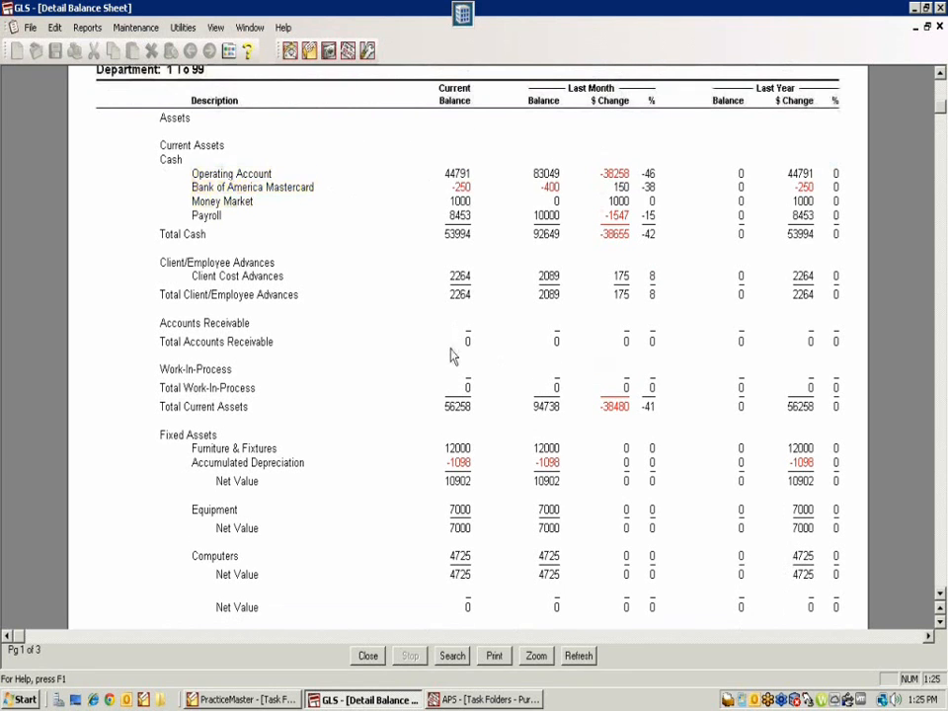
scroll(450, 358, down, 10)
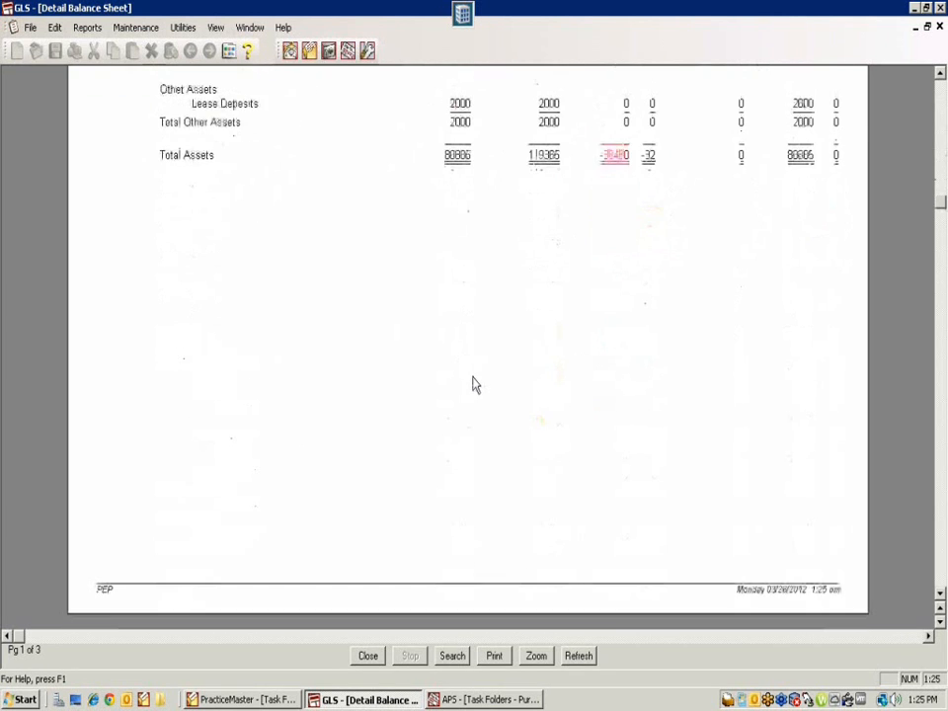
scroll(473, 387, down, 5)
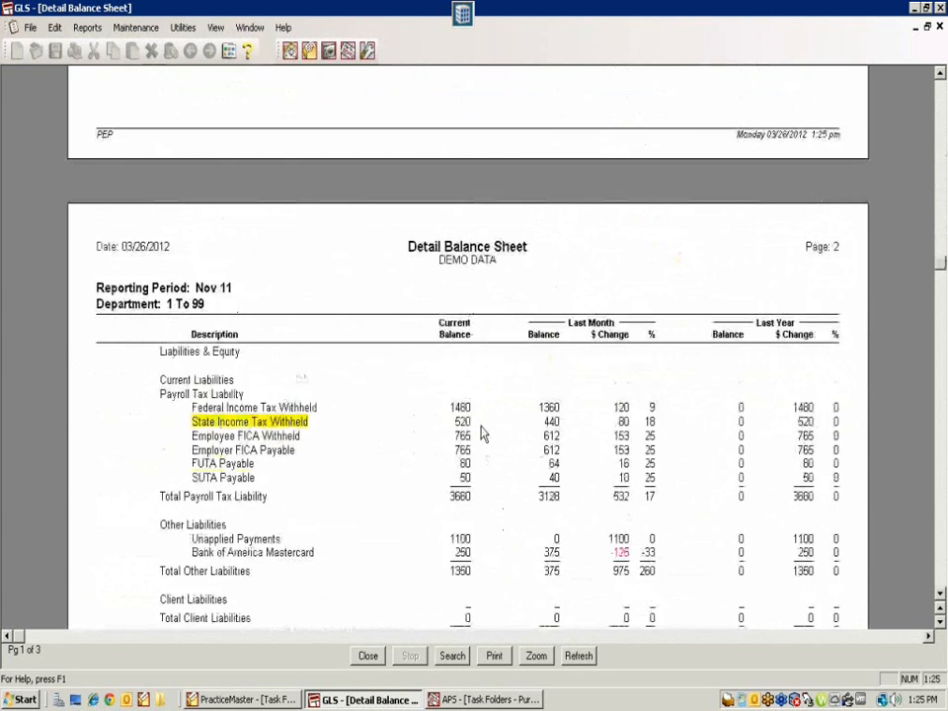
scroll(481, 435, down, 5)
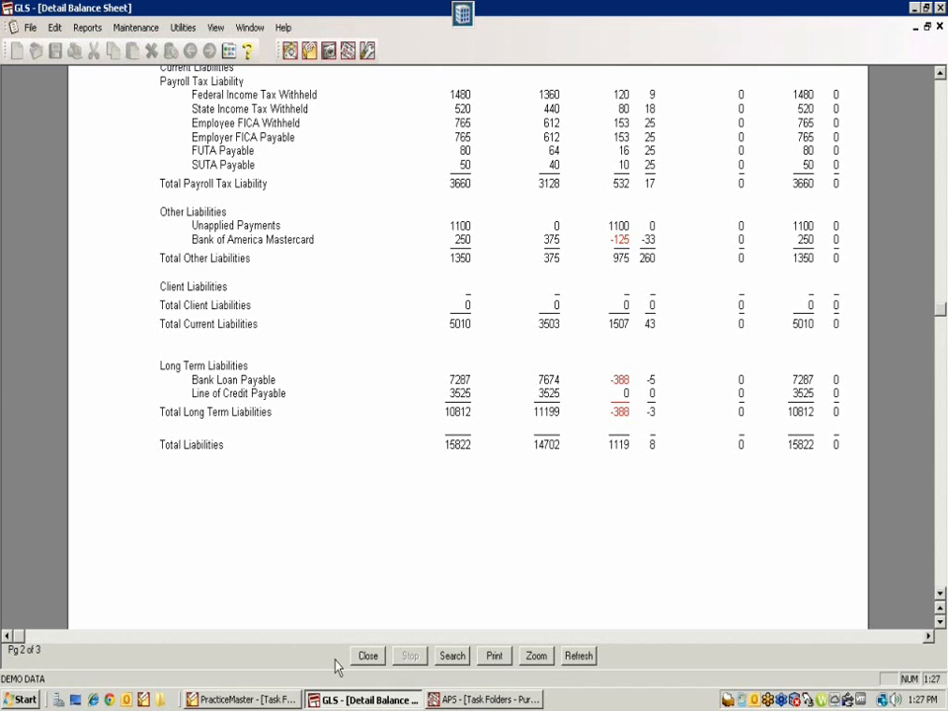
click(366, 659)
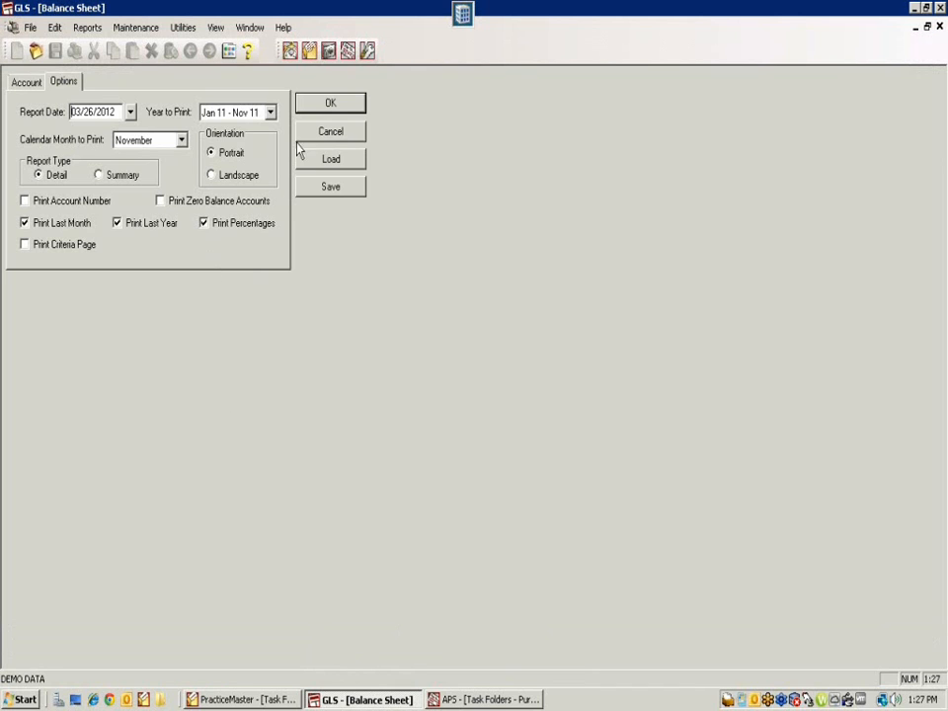
click(325, 131)
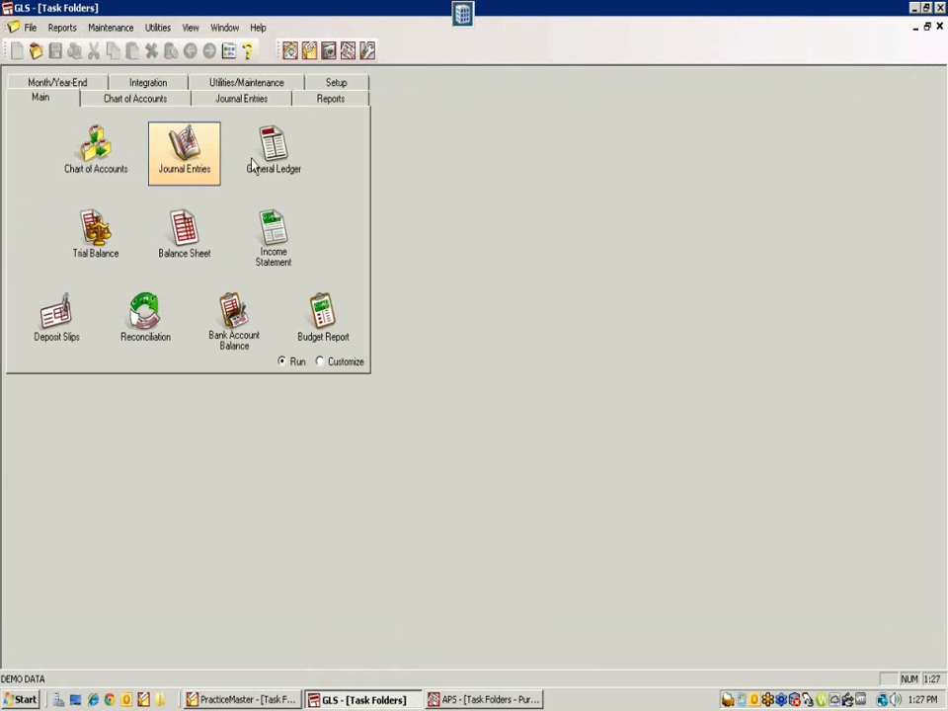
Open the General Ledger Report settings and set the beginning date to 10/31/2011
click(261, 158)
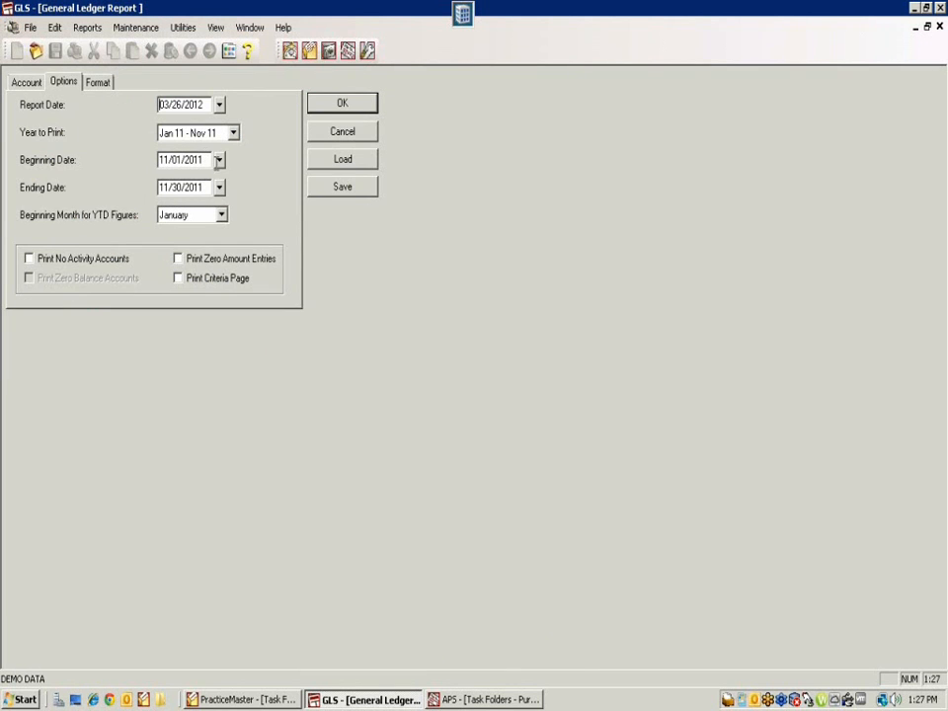
drag(204, 159, 146, 159)
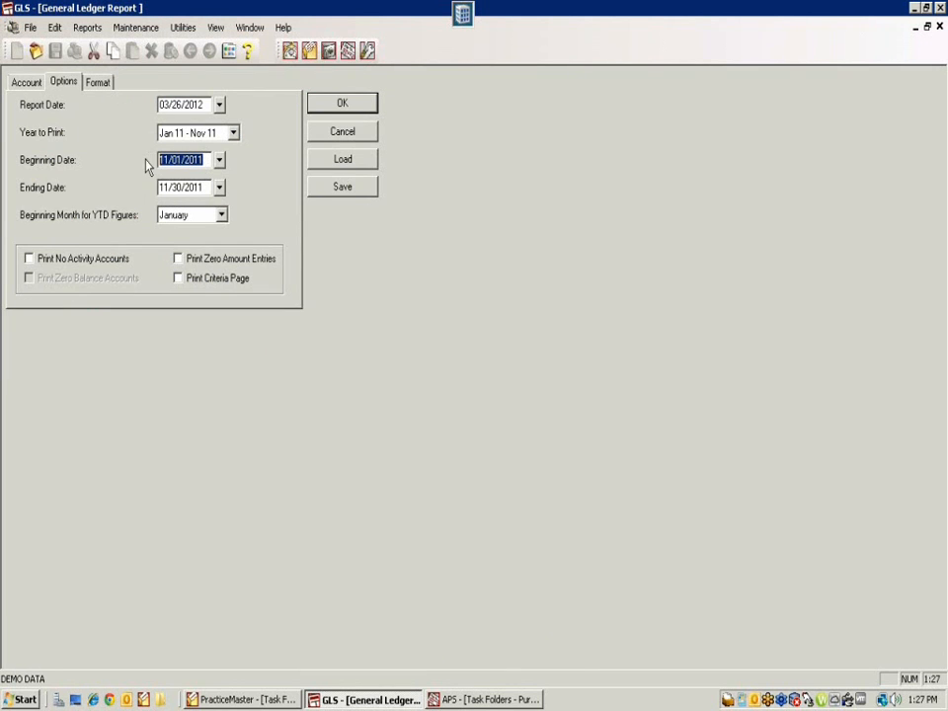
text(10/31/201)
text(10311)
key(Tab)
Limit the General Ledger Report to account 2285.00 and preview it
click(43, 84)
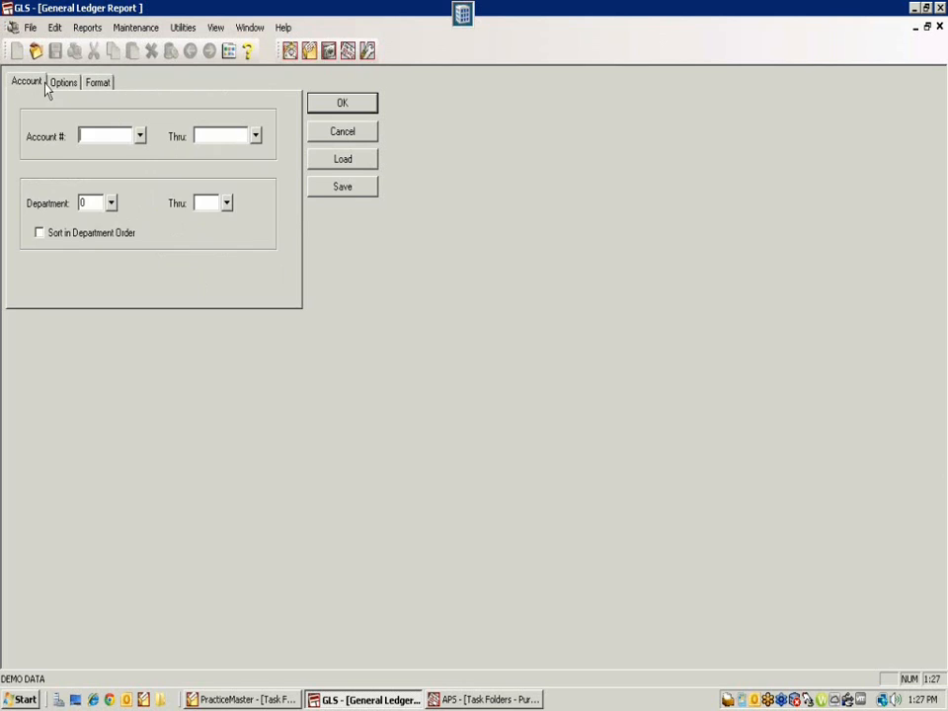
click(89, 135)
text(2285)
key(Tab)
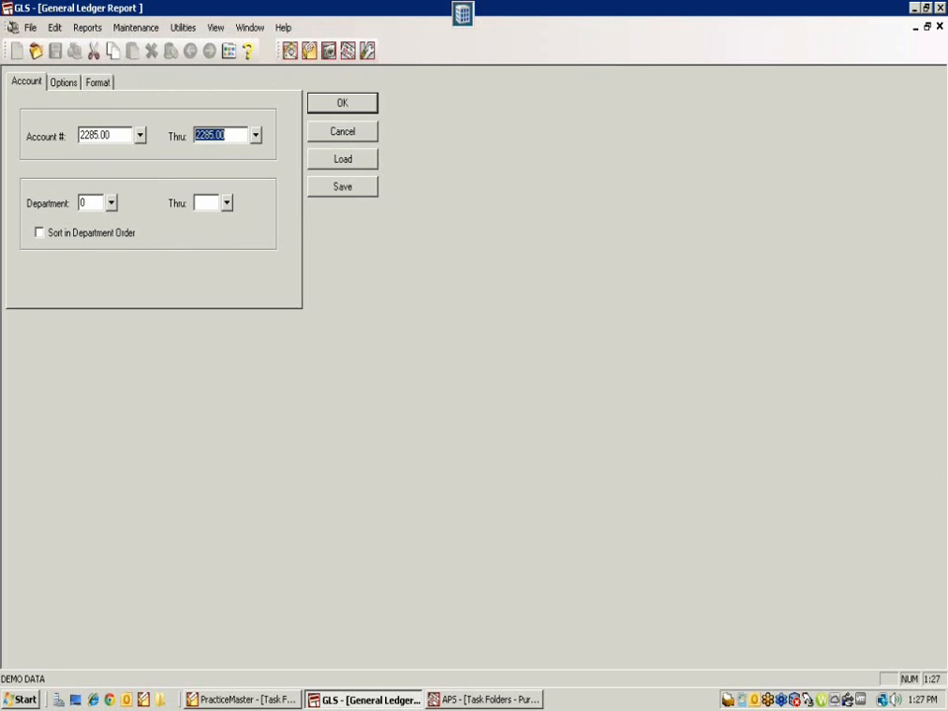
click(347, 107)
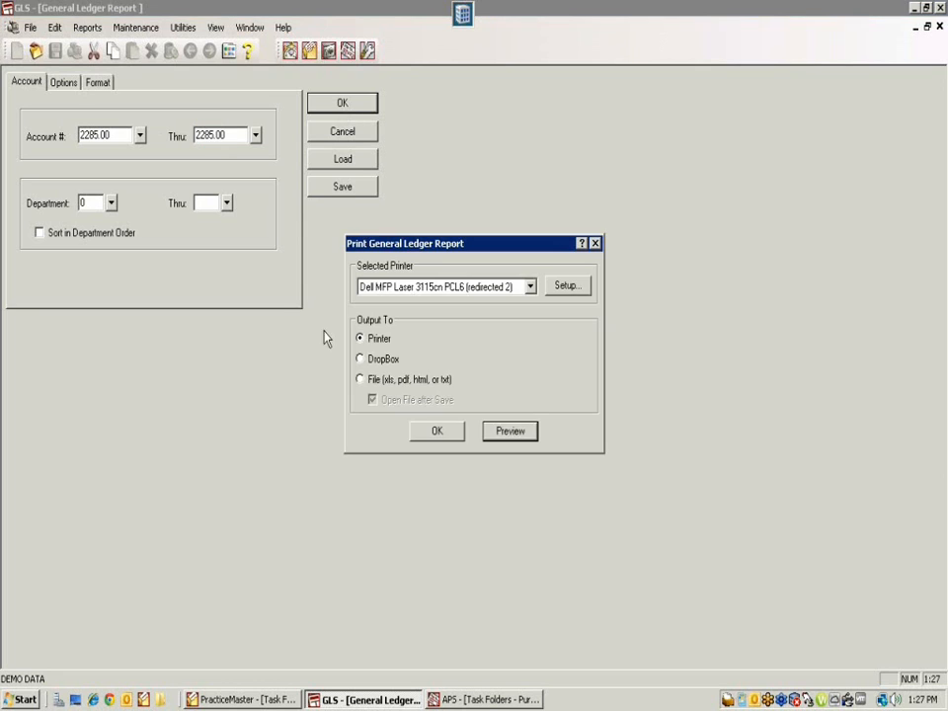
click(510, 432)
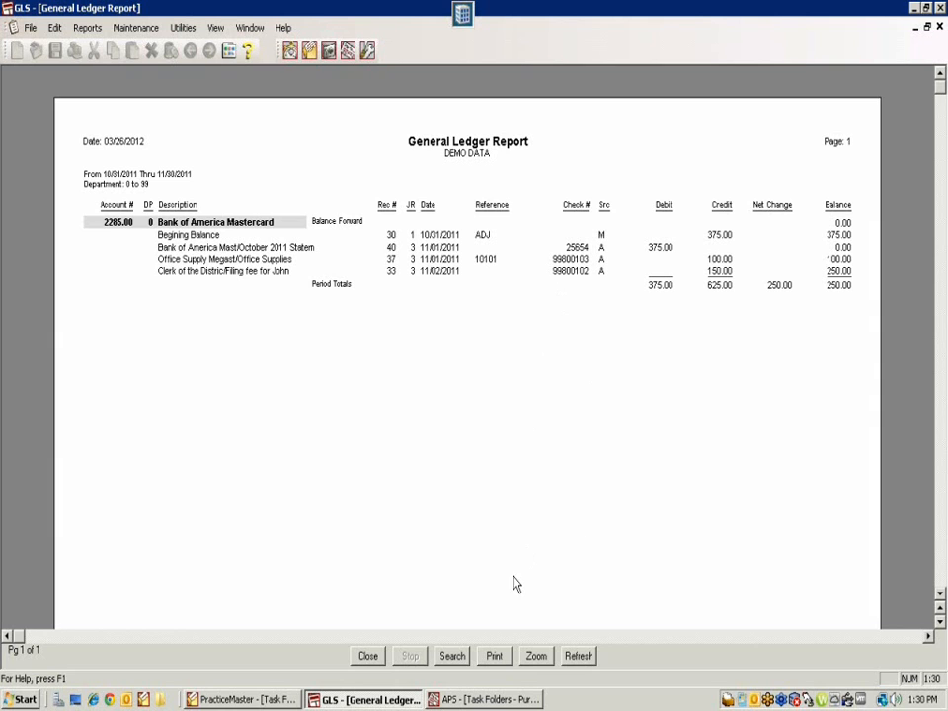
Switch to APS and start a new invoice for the Bank of America Mastercard vendor with an invoice amount of 375.00
click(467, 700)
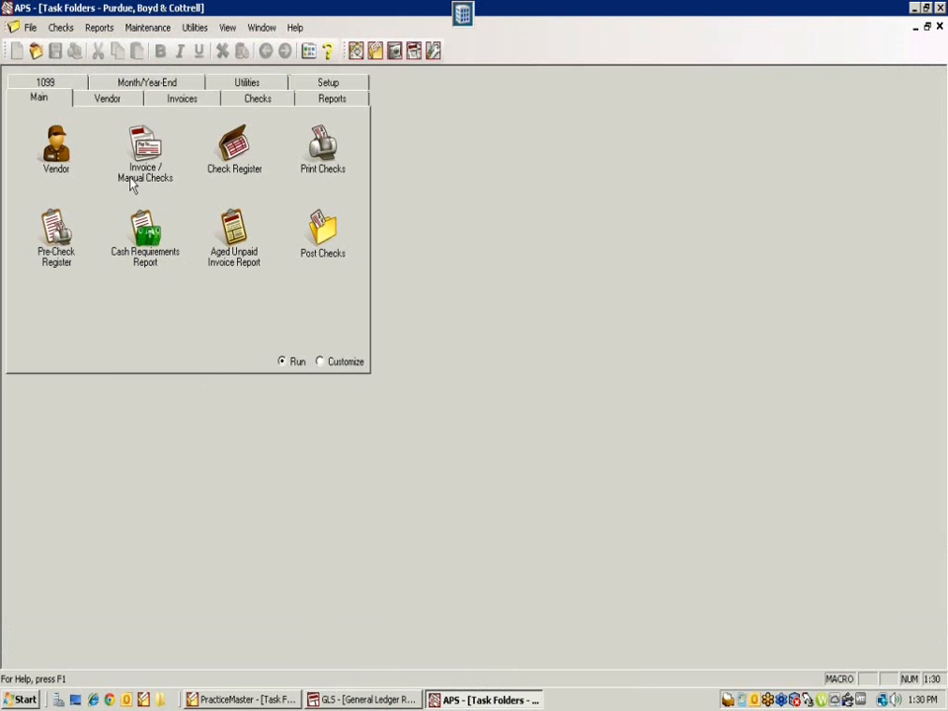
click(145, 153)
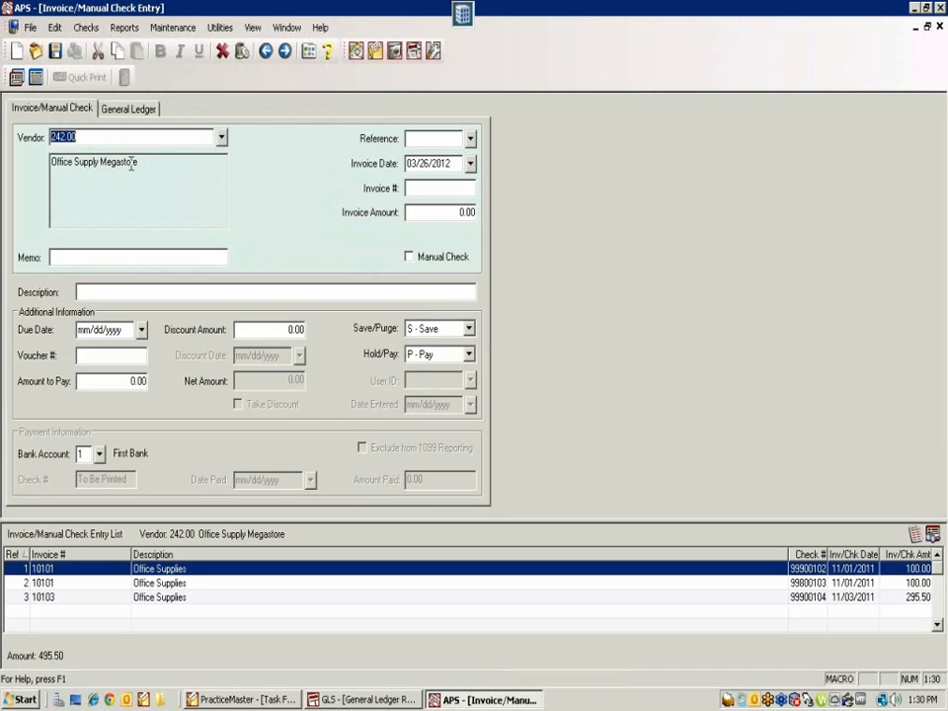
text(bank OF AMERICA)
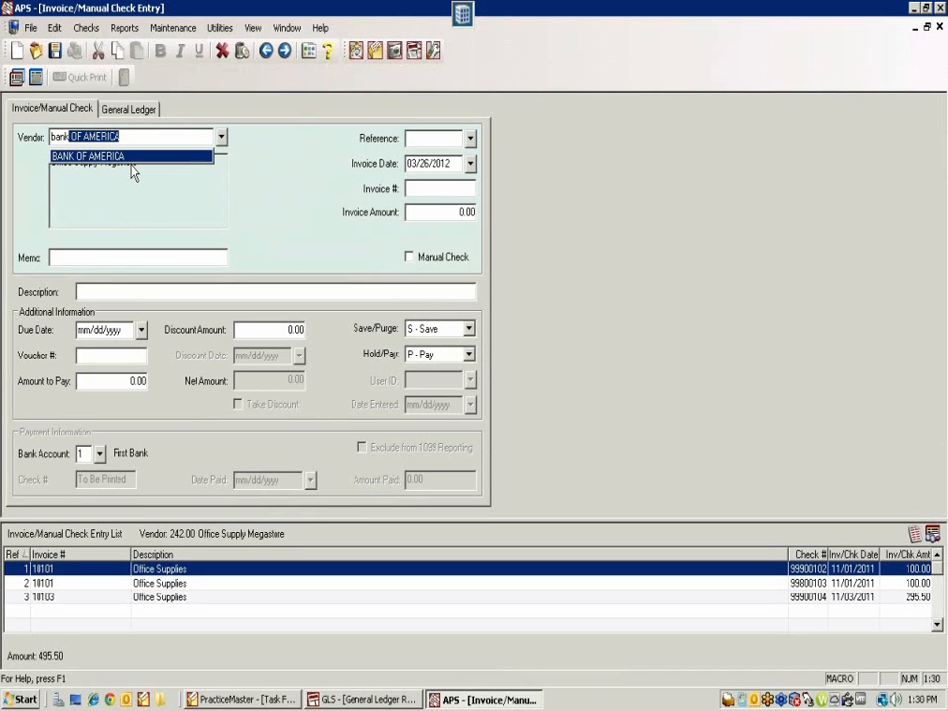
key(Return)
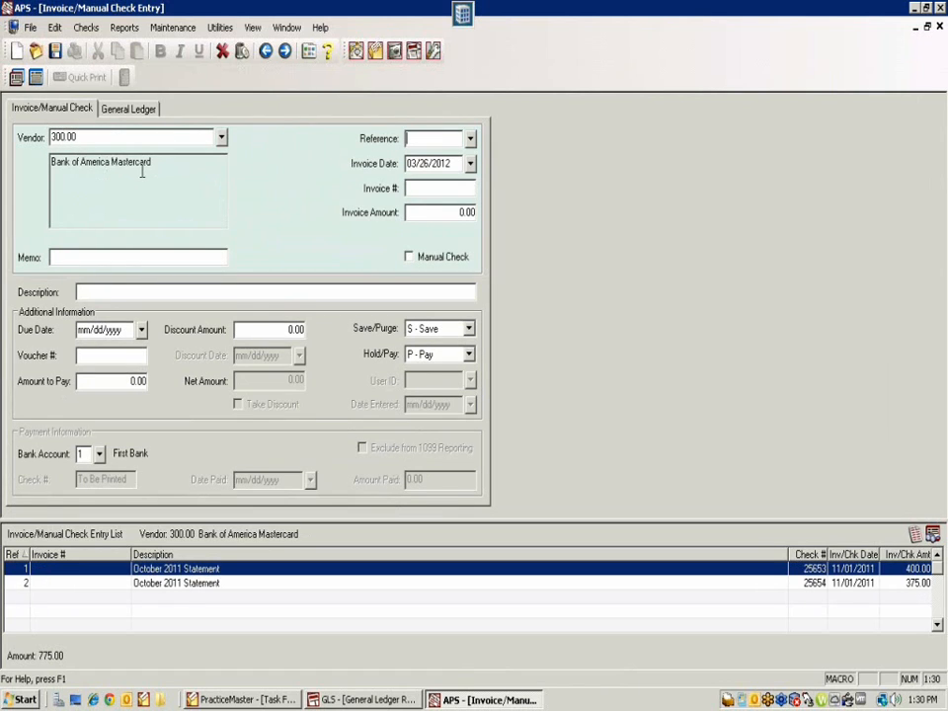
click(453, 213)
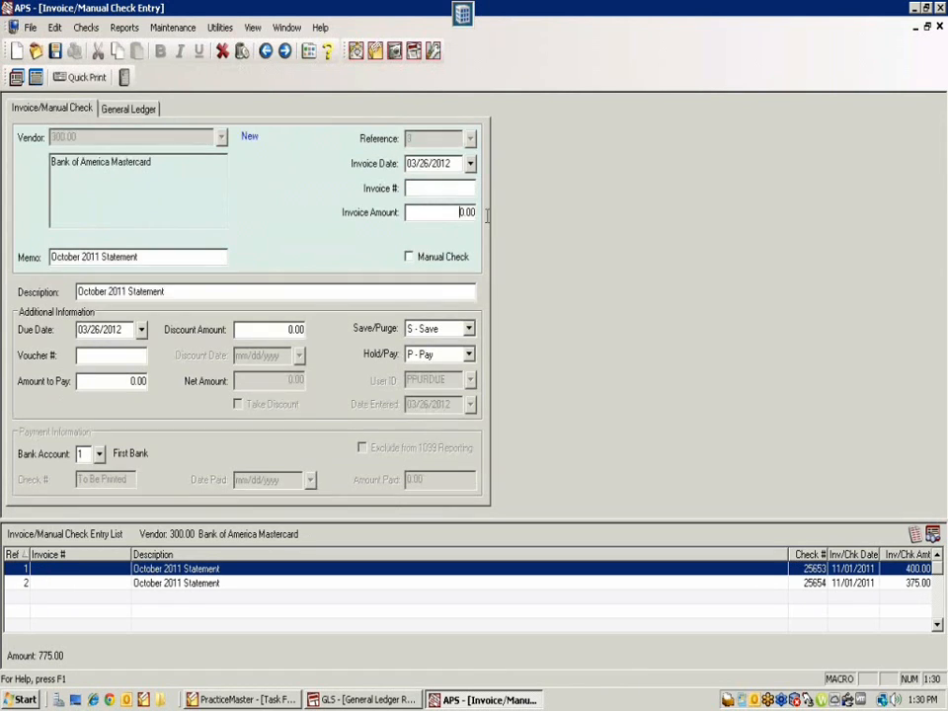
text(375.00)
key(Tab)
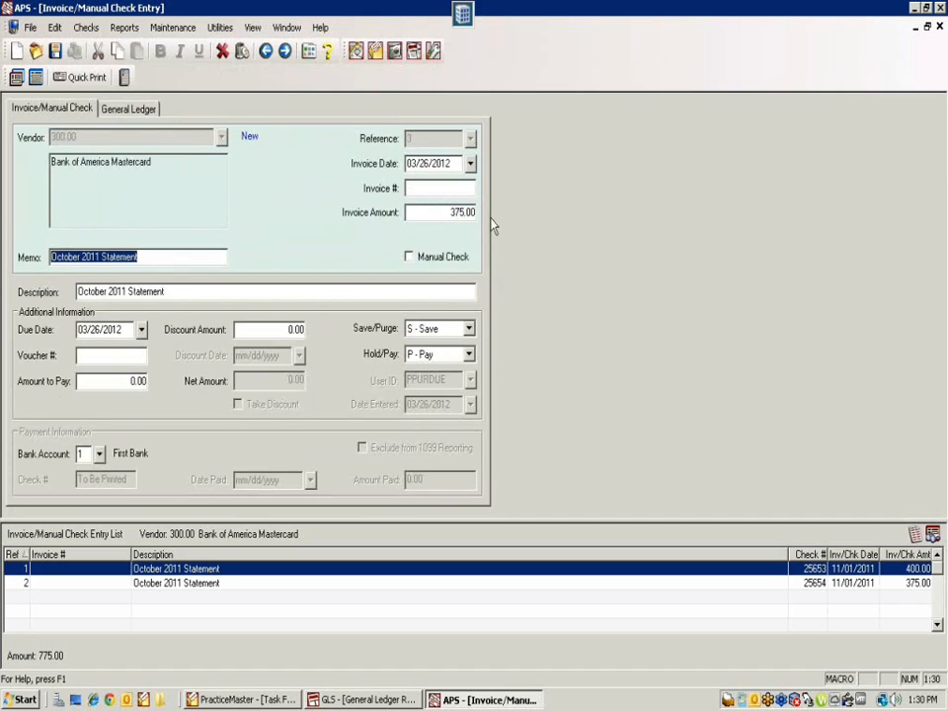
Try assigning bank account 3, Bank of America Mastercard, to the new invoice
click(99, 454)
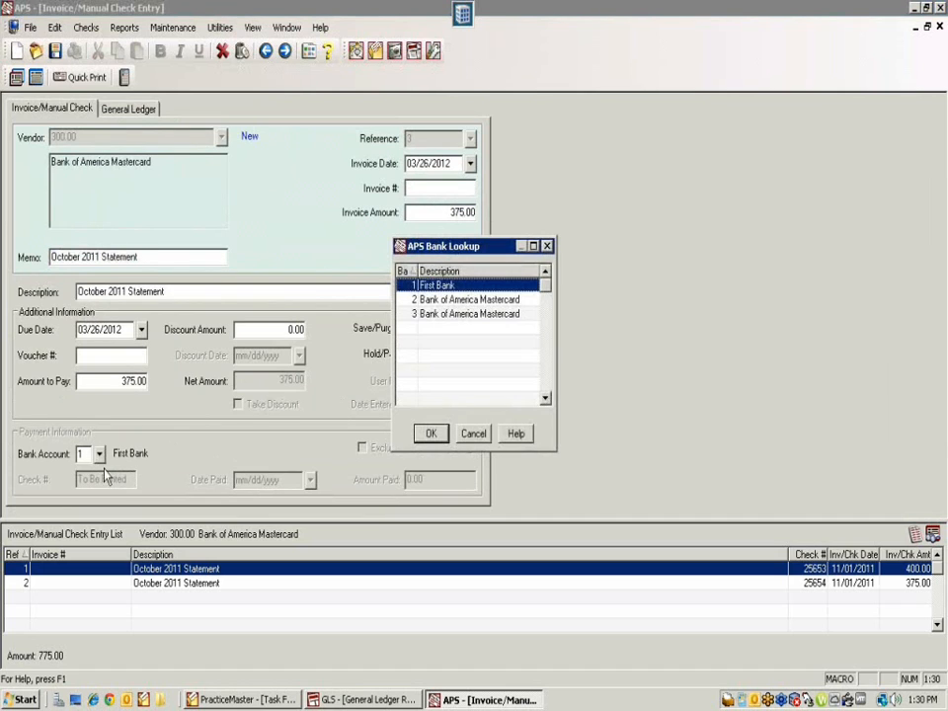
click(441, 315)
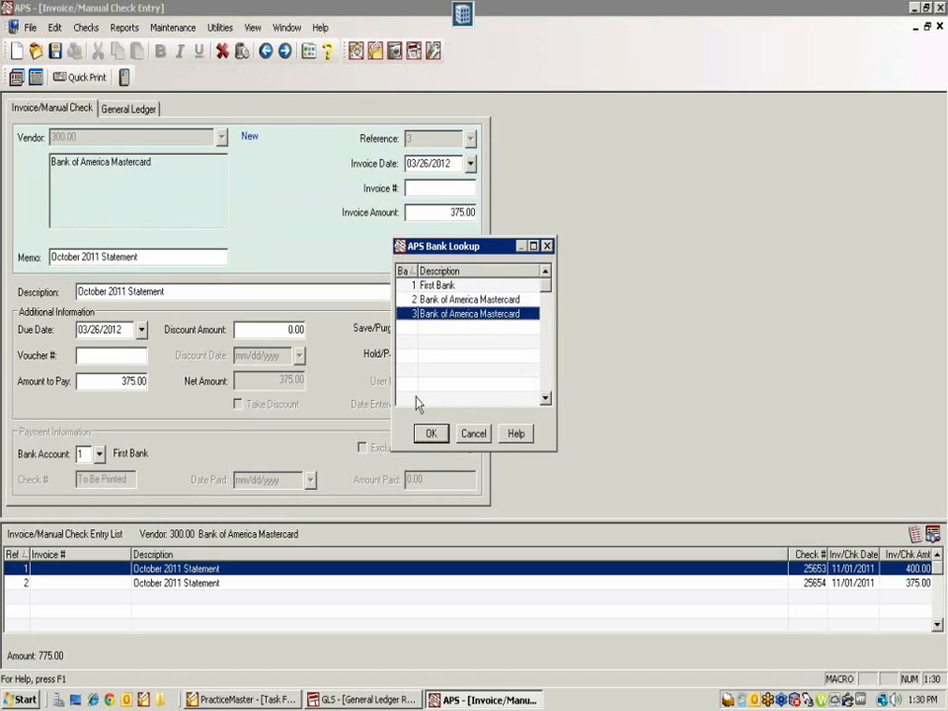
click(426, 435)
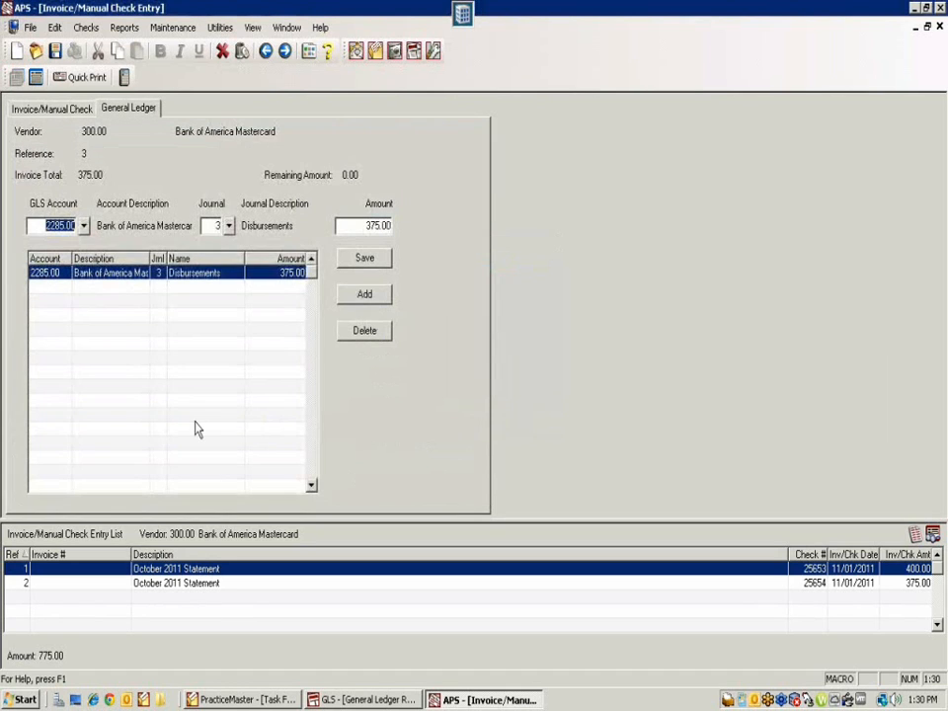
click(38, 111)
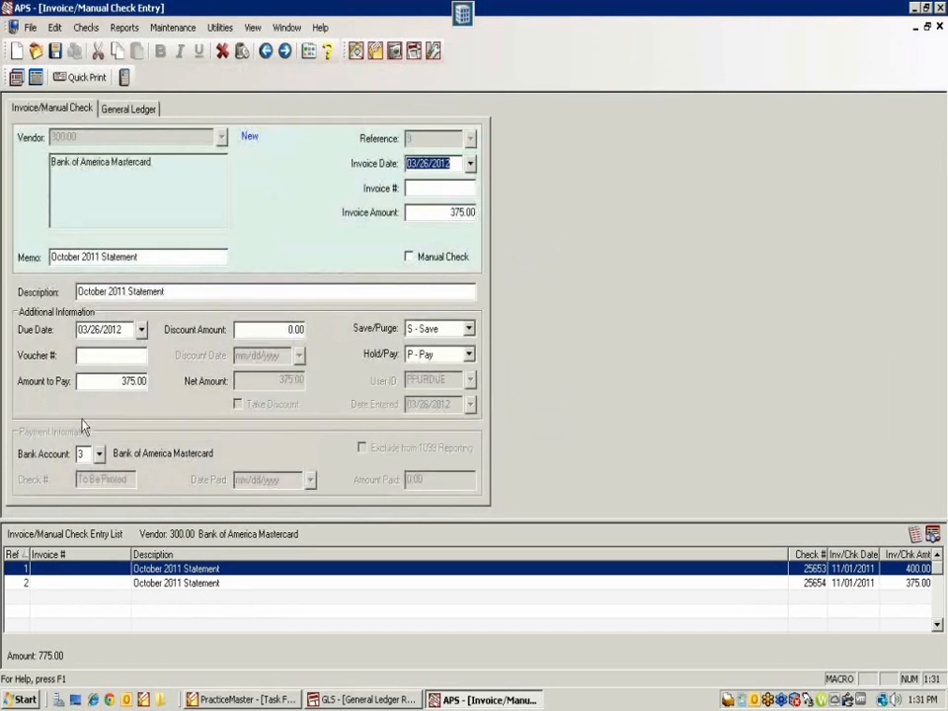
Set the invoice's bank account to 1, First Bank, and review its general ledger distribution
click(99, 454)
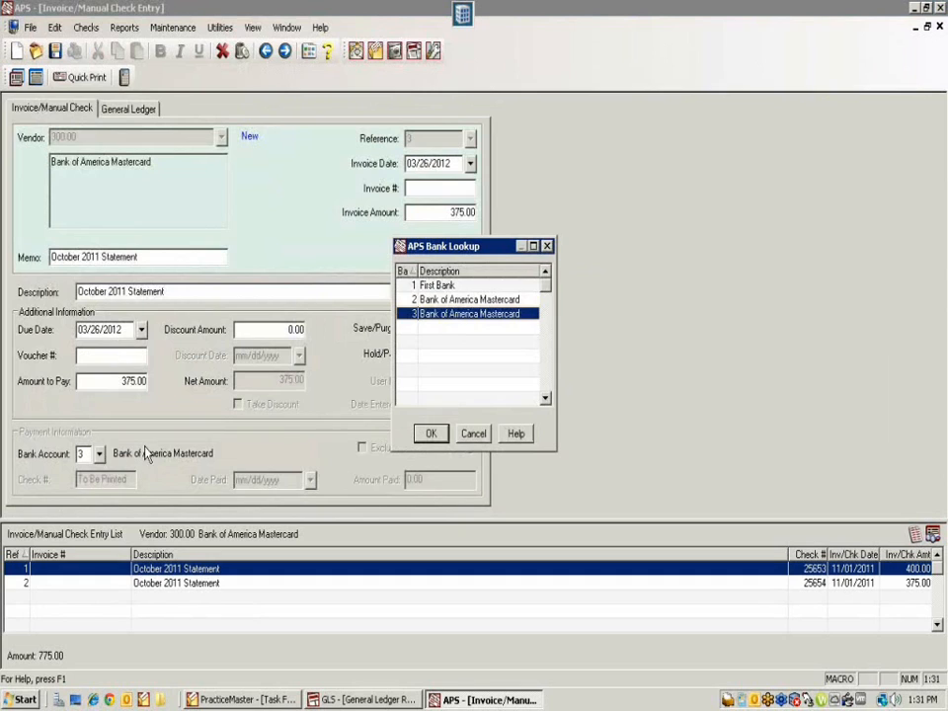
click(436, 286)
click(430, 434)
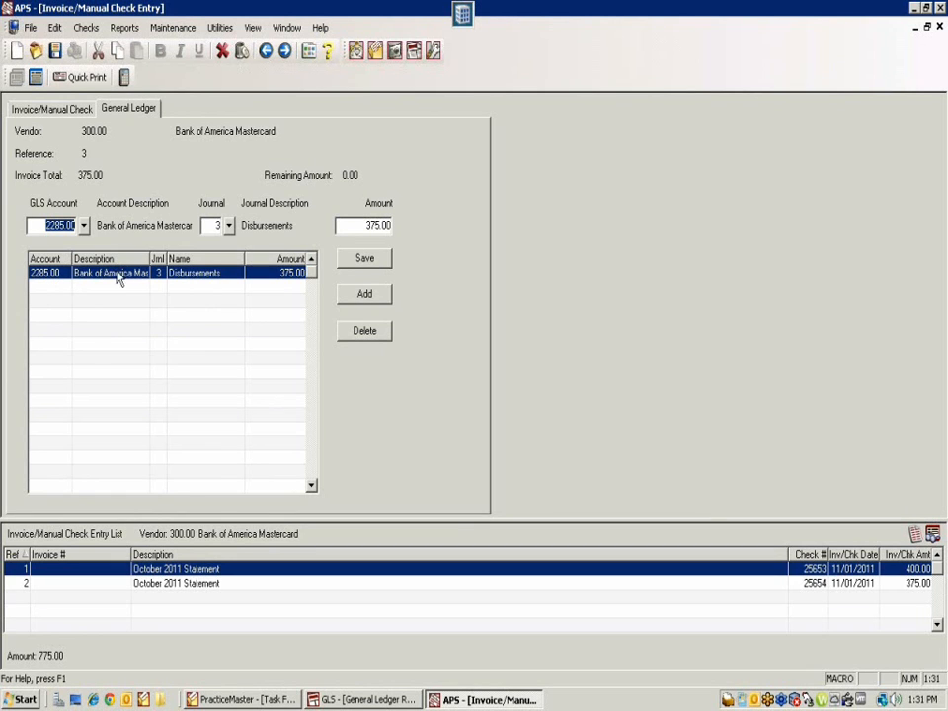
click(69, 110)
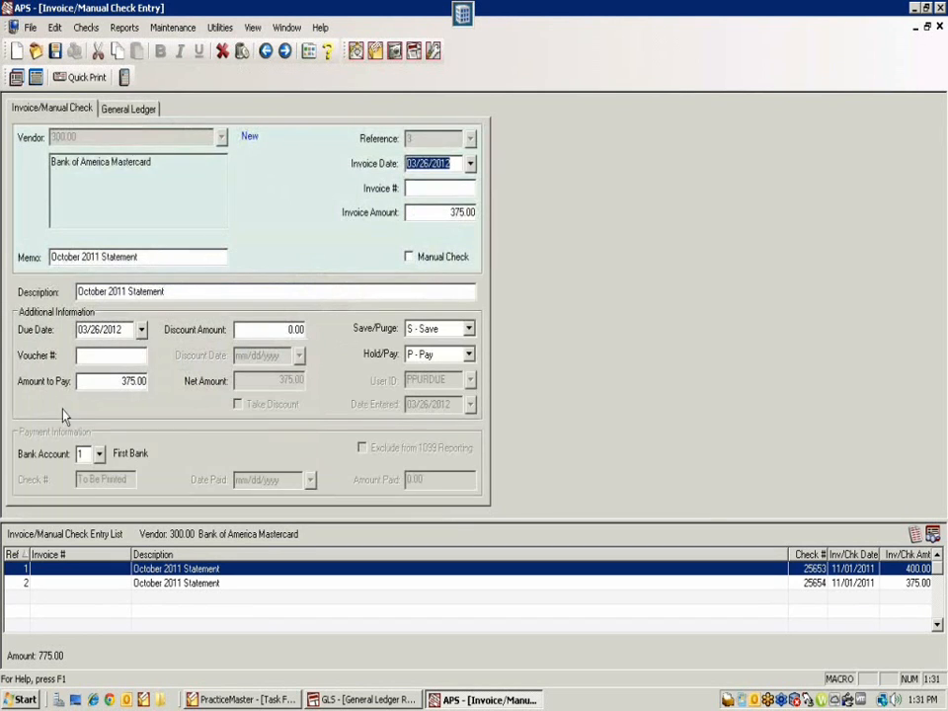
click(125, 109)
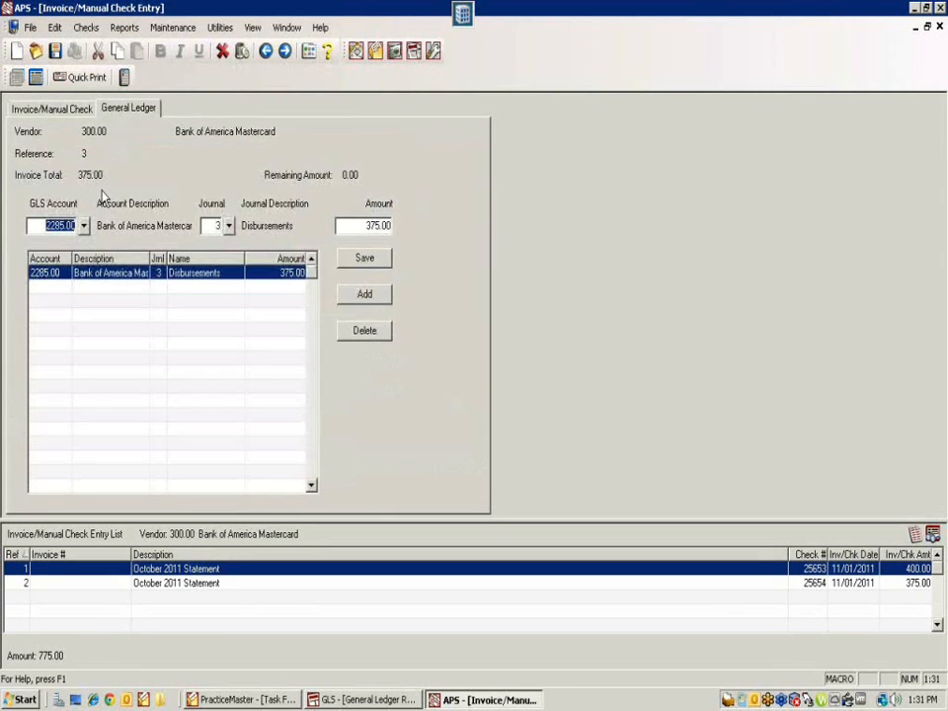